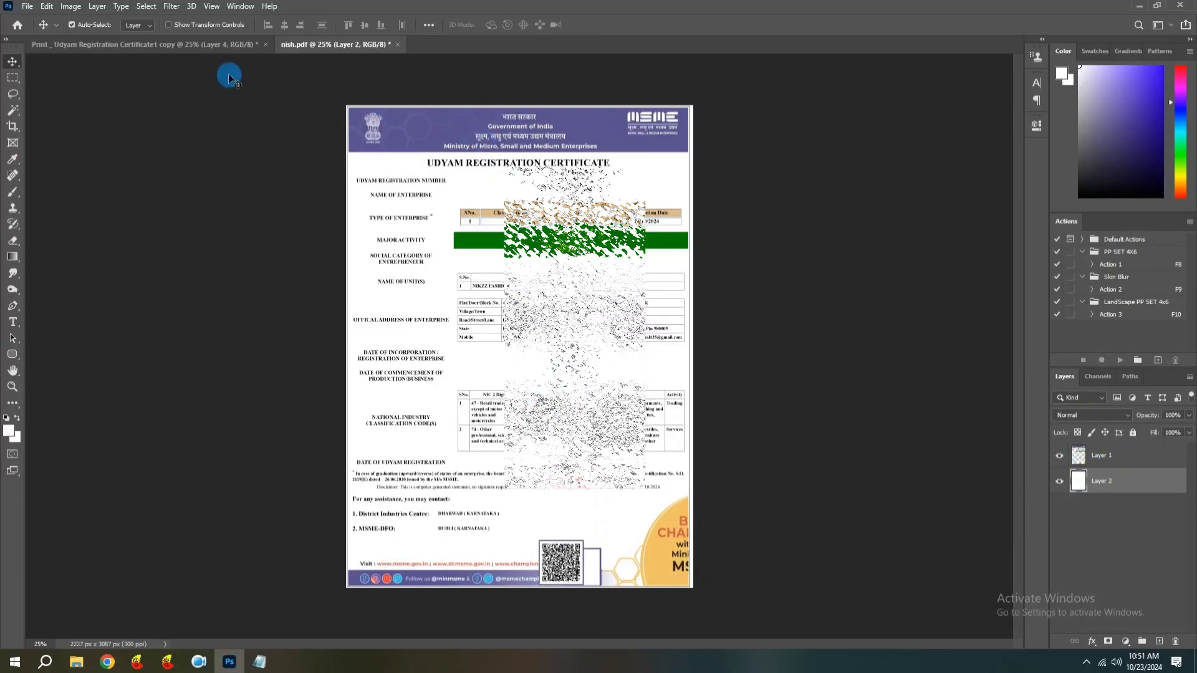
- Delete Layer 1 with the previous certificate's text from the Print _ Udyam Registration Certificate1 copy document
click(193, 44)
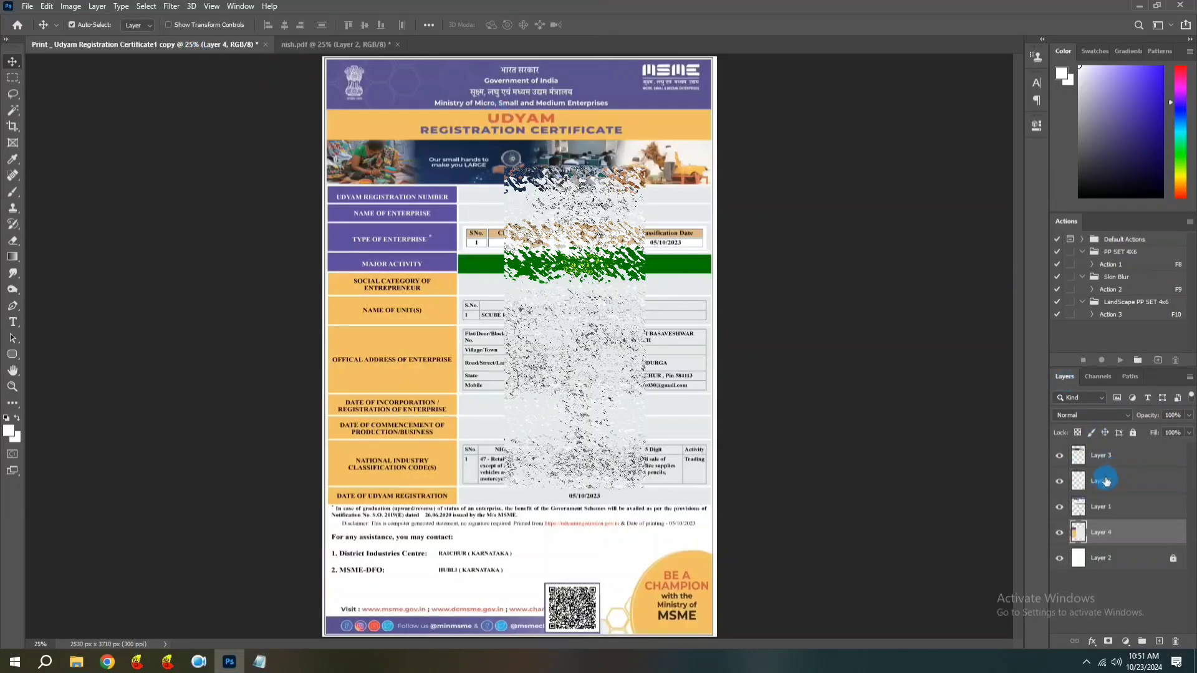
click(1059, 507)
click(1098, 513)
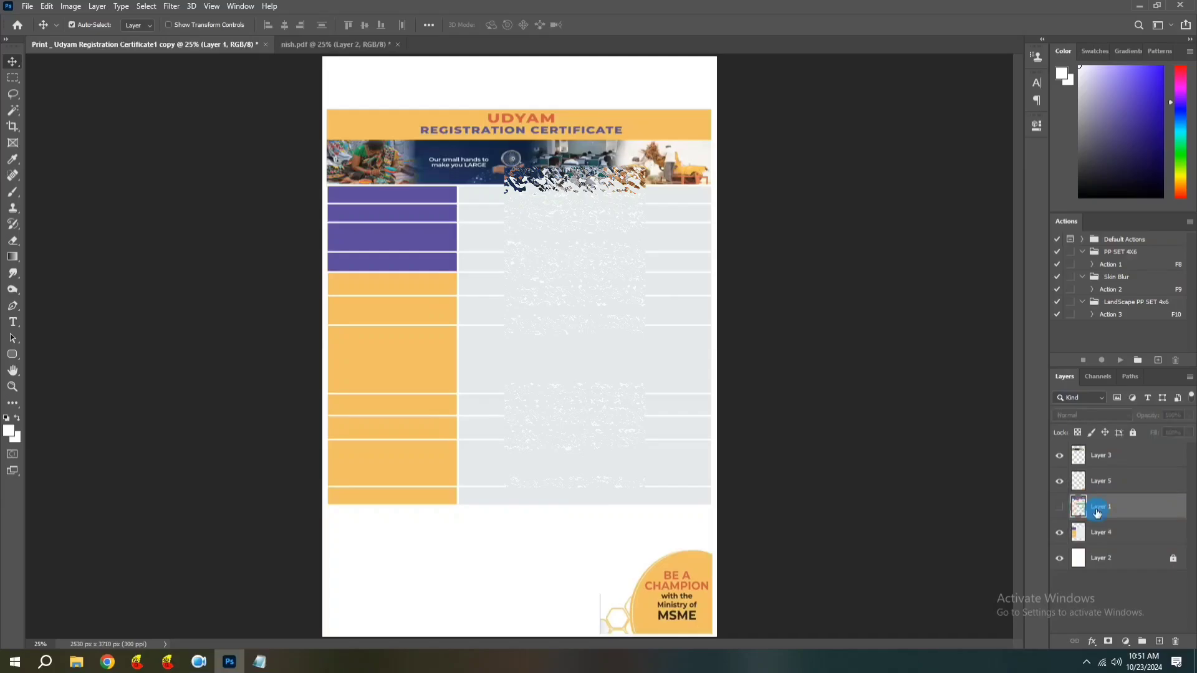
key(Delete)
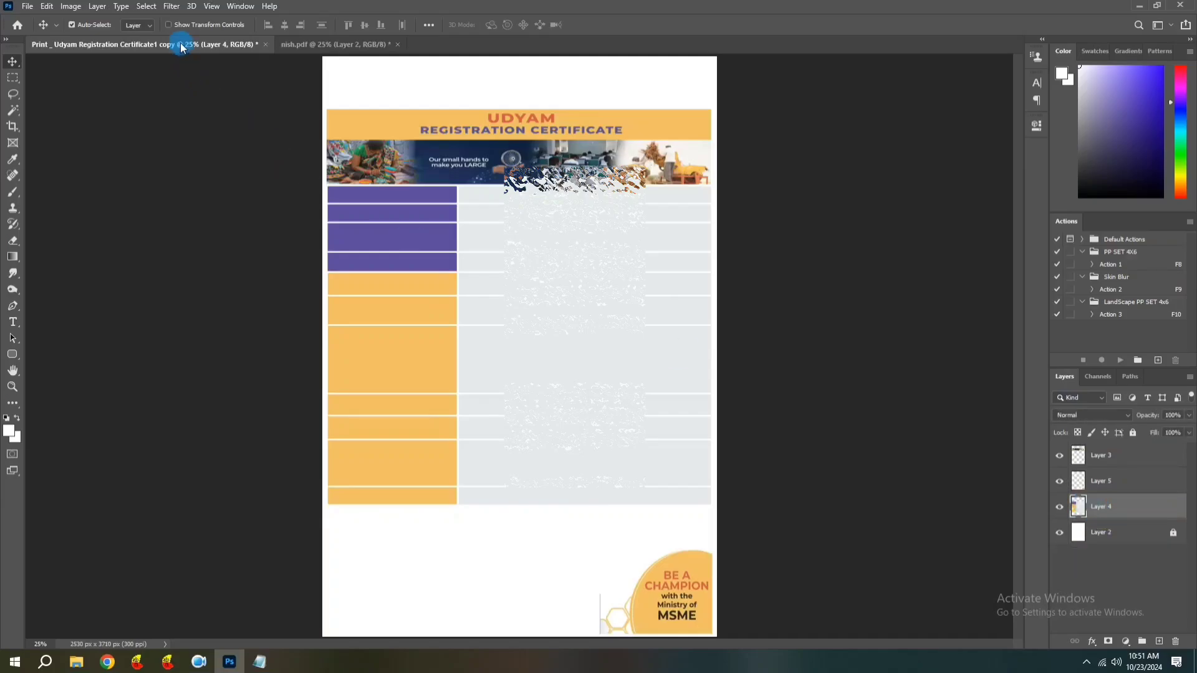
- Copy the certificate layer from nish.pdf into the print template, placing it above the coloured background of Layer 4
click(322, 45)
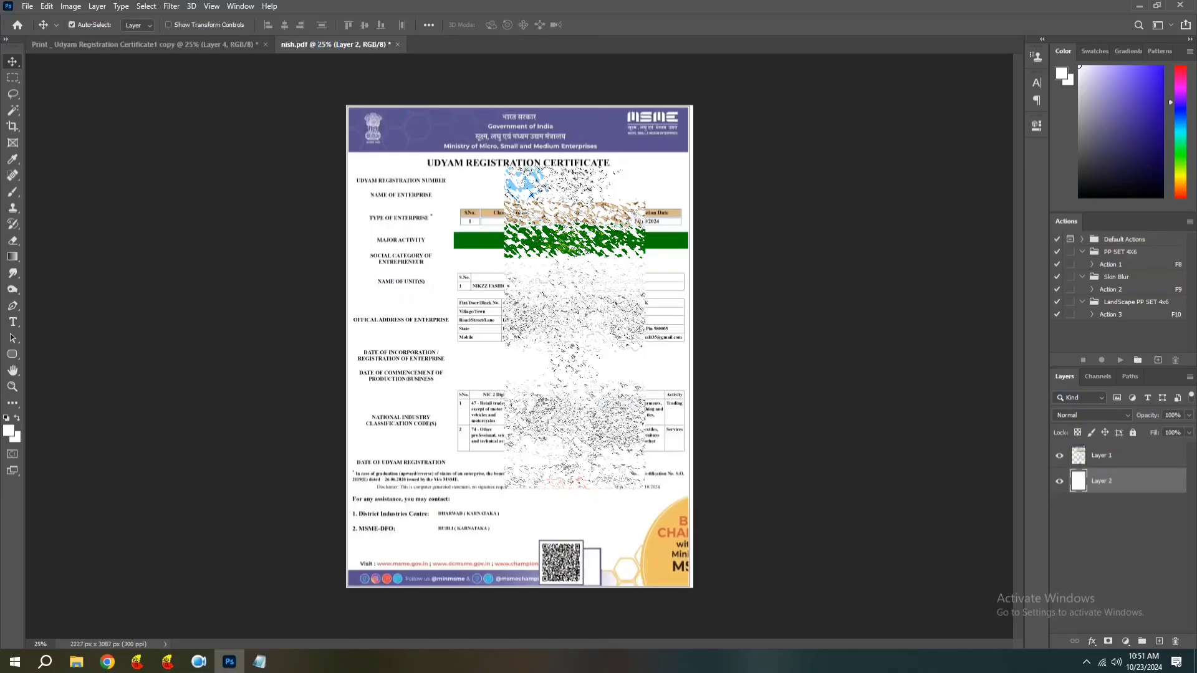
click(589, 142)
drag(588, 144, 509, 288)
- Scale the copied certificate to about 113% width and 119% height to fill the page, and nudge it slightly left
key(ctrl+t)
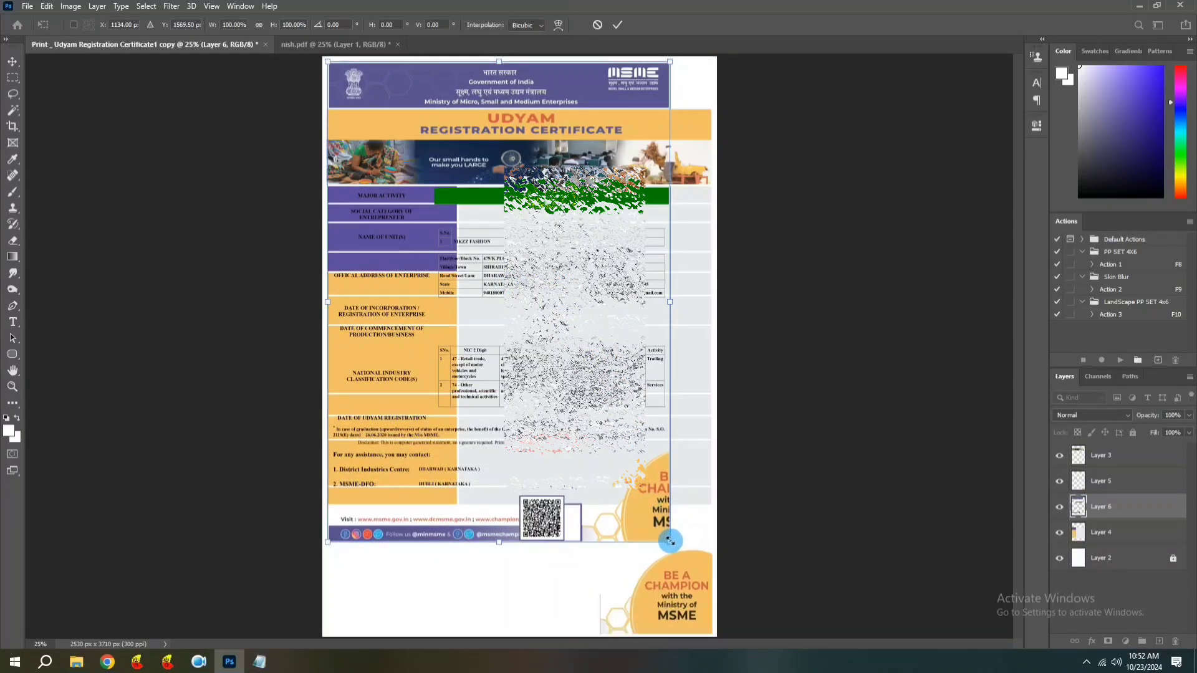
drag(670, 542, 696, 611)
click(524, 603)
drag(522, 601, 518, 633)
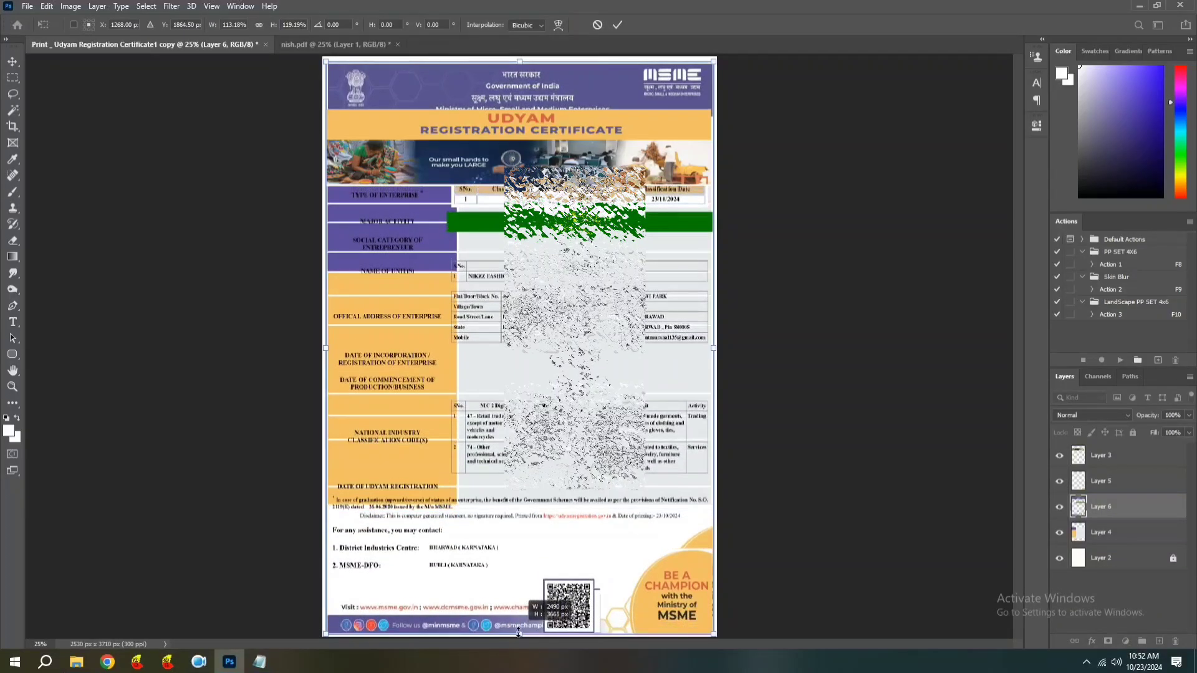
key(Left)
key(Left)
key(Left)
key(Left)
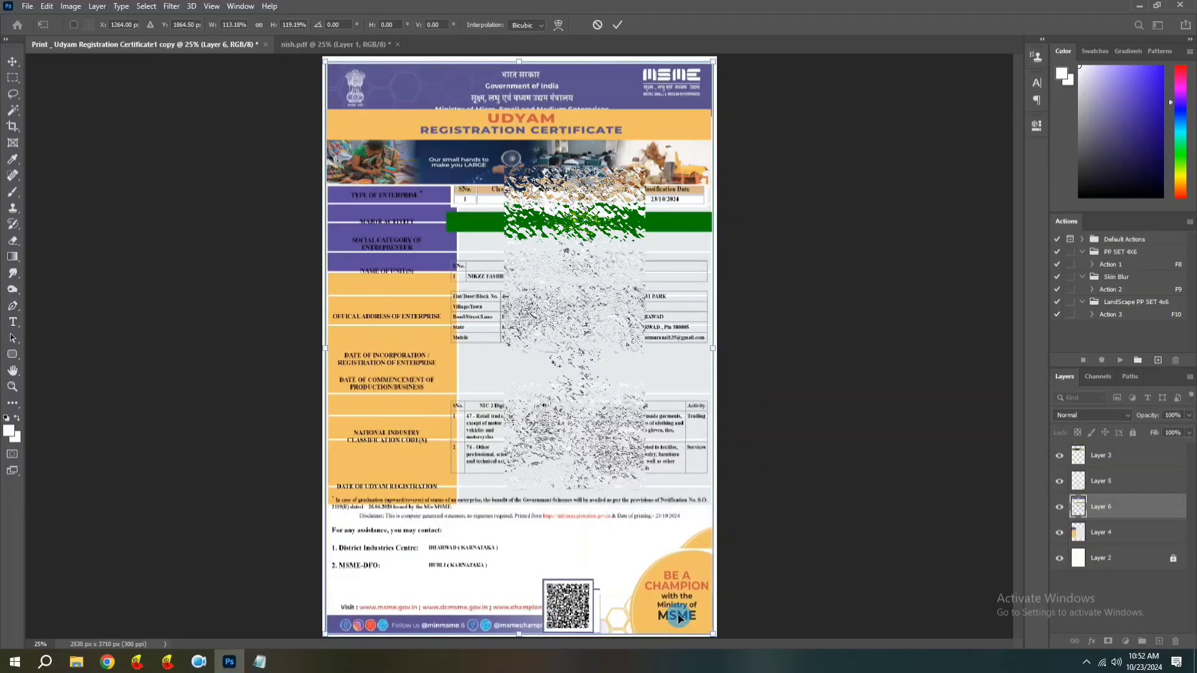
key(Left)
key(Left)
key(Left)
key(Left)
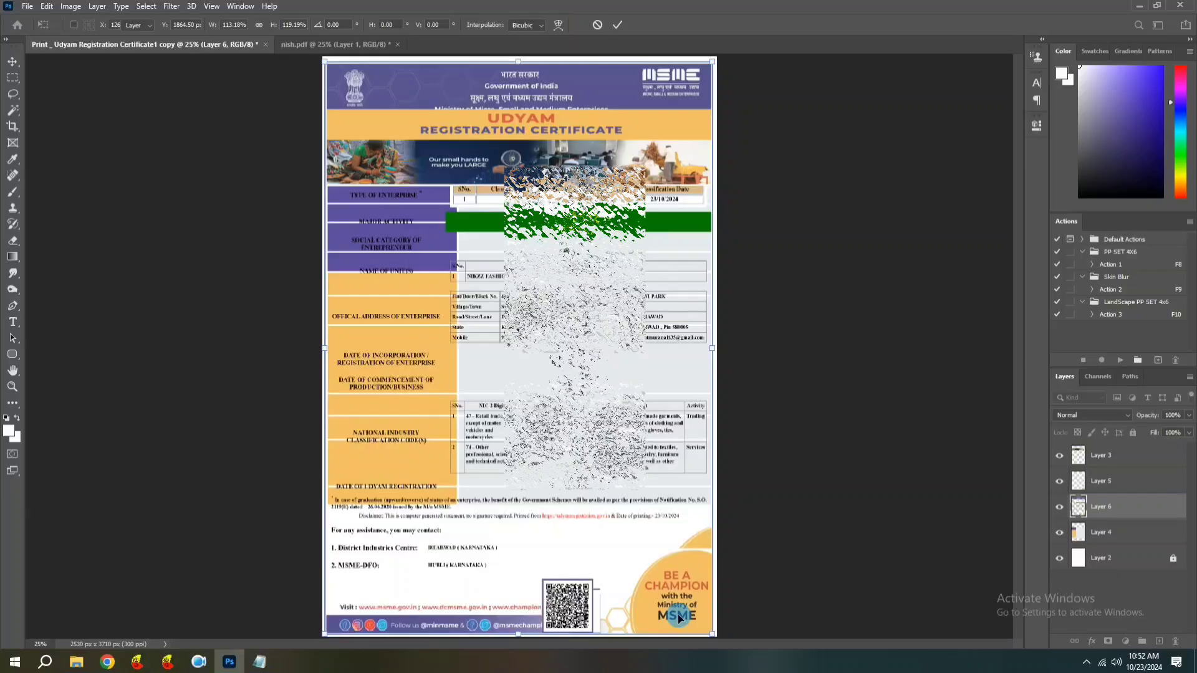
key(Return)
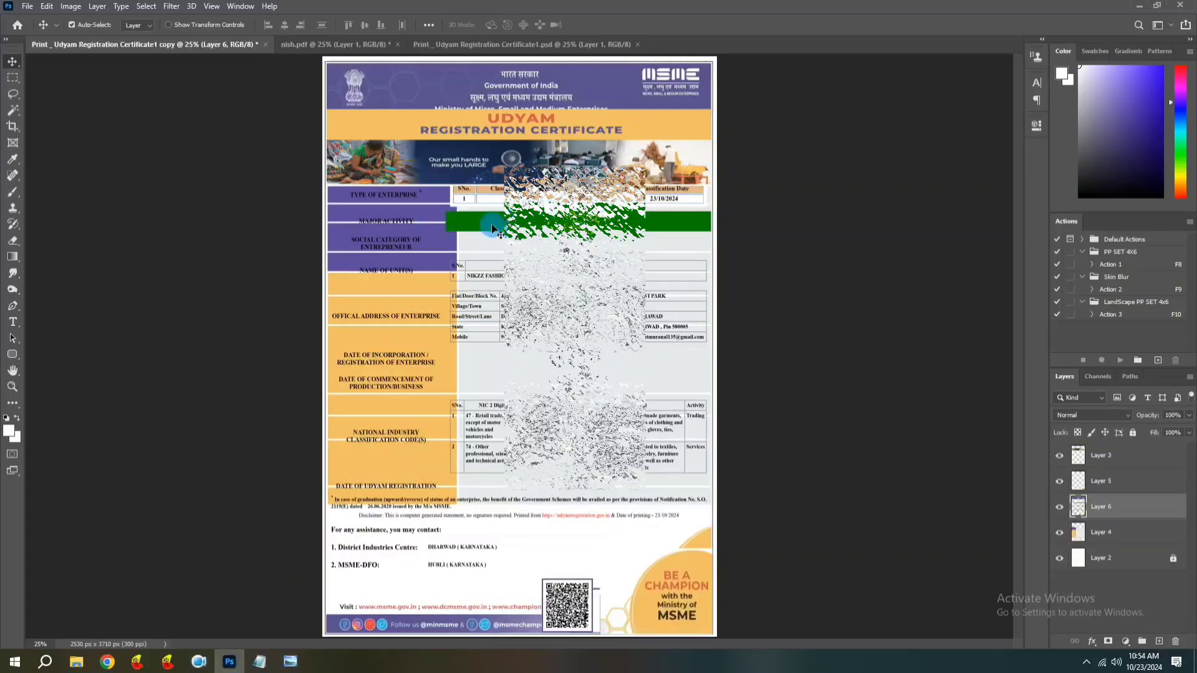
- Move the certificate text on Layer 6 down until its row labels line up with the template's coloured rows
key(ctrl)
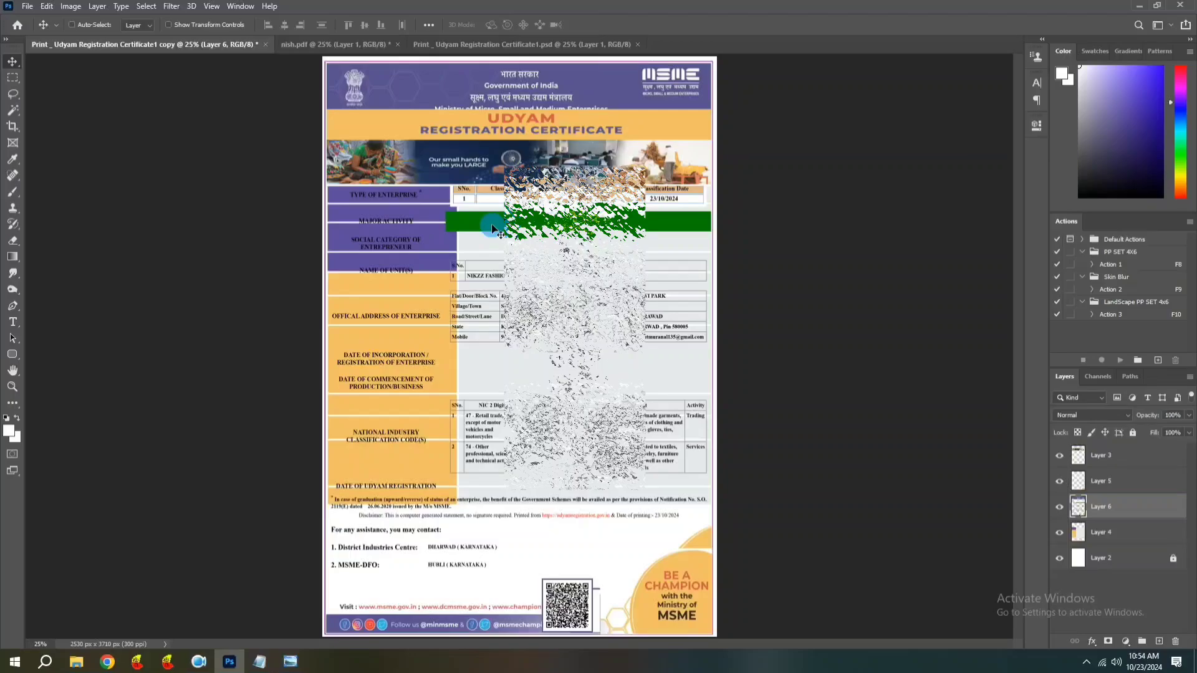
key(ctrl+t)
drag(492, 229, 492, 276)
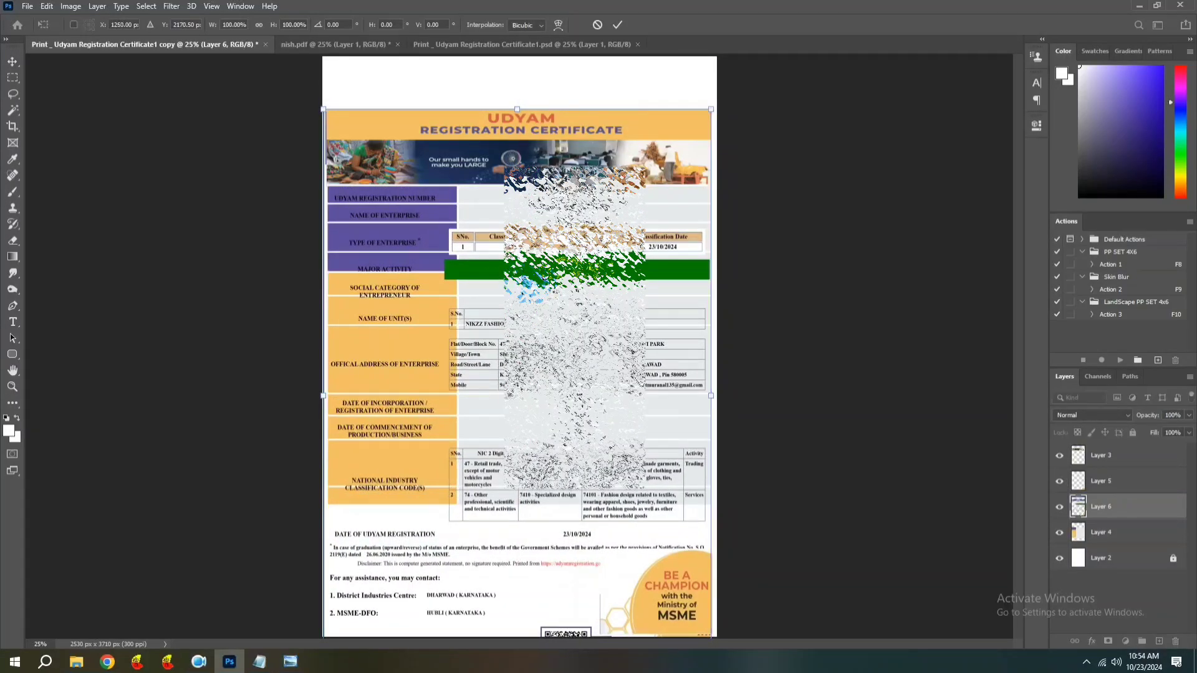
drag(488, 204, 489, 200)
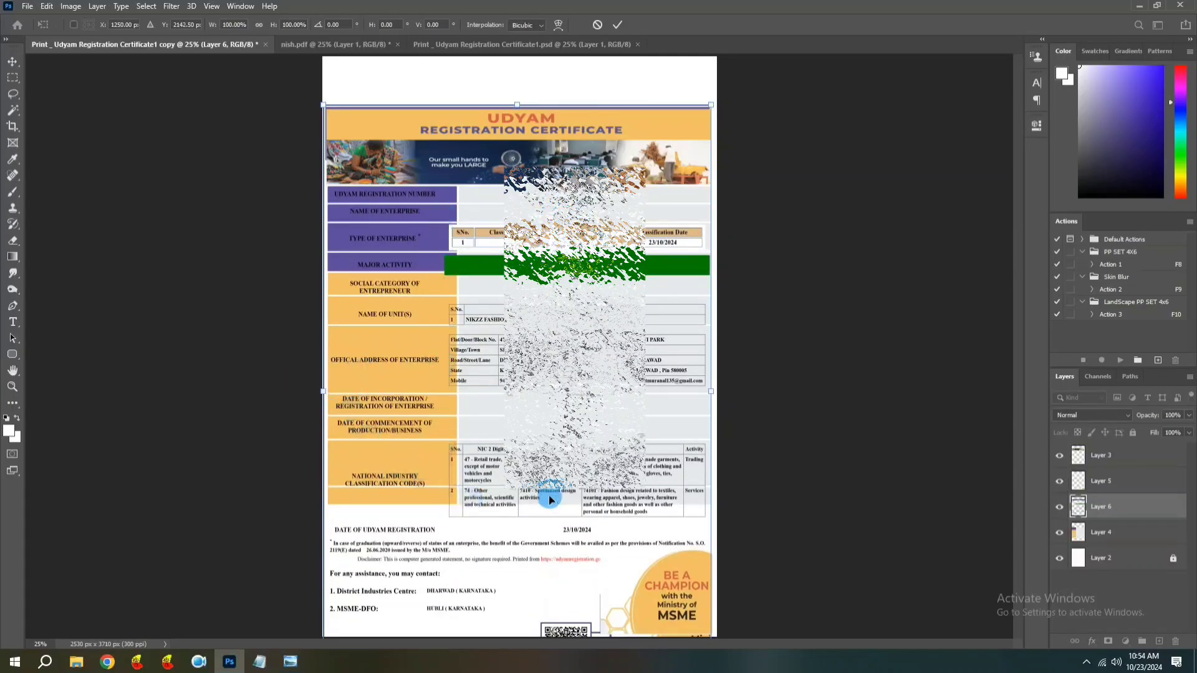
key(Return)
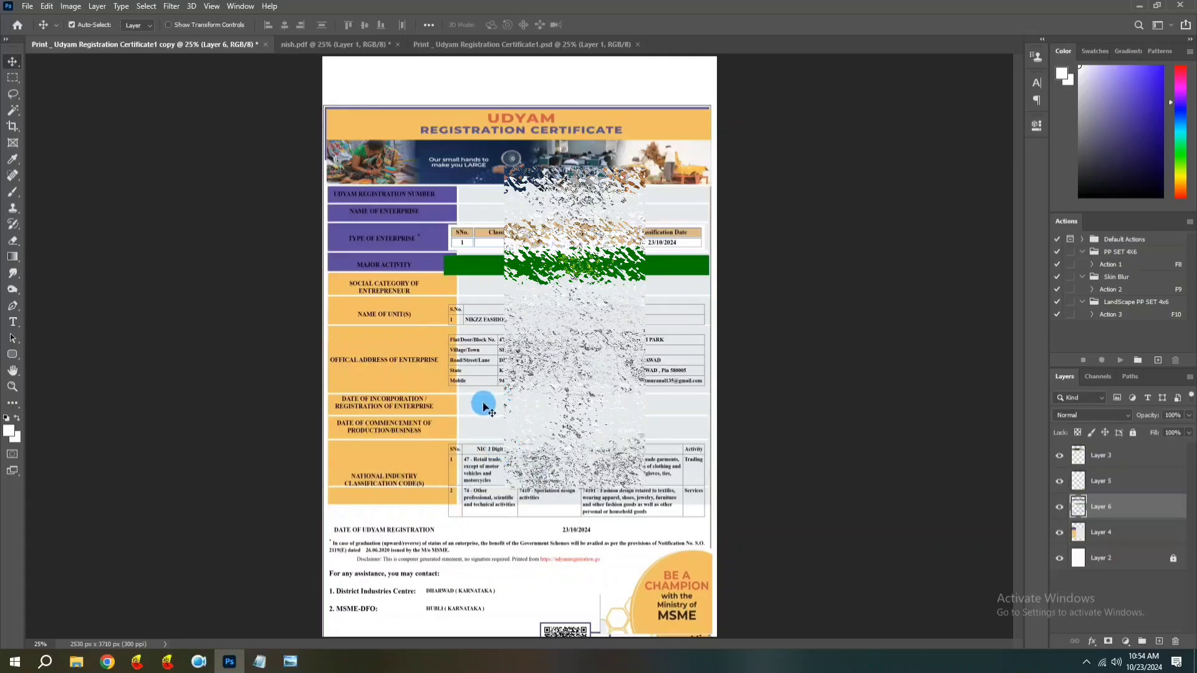
- Narrow the value column of Layer 6 from its left edge so the tables and green bar fit the grey cells
key(m)
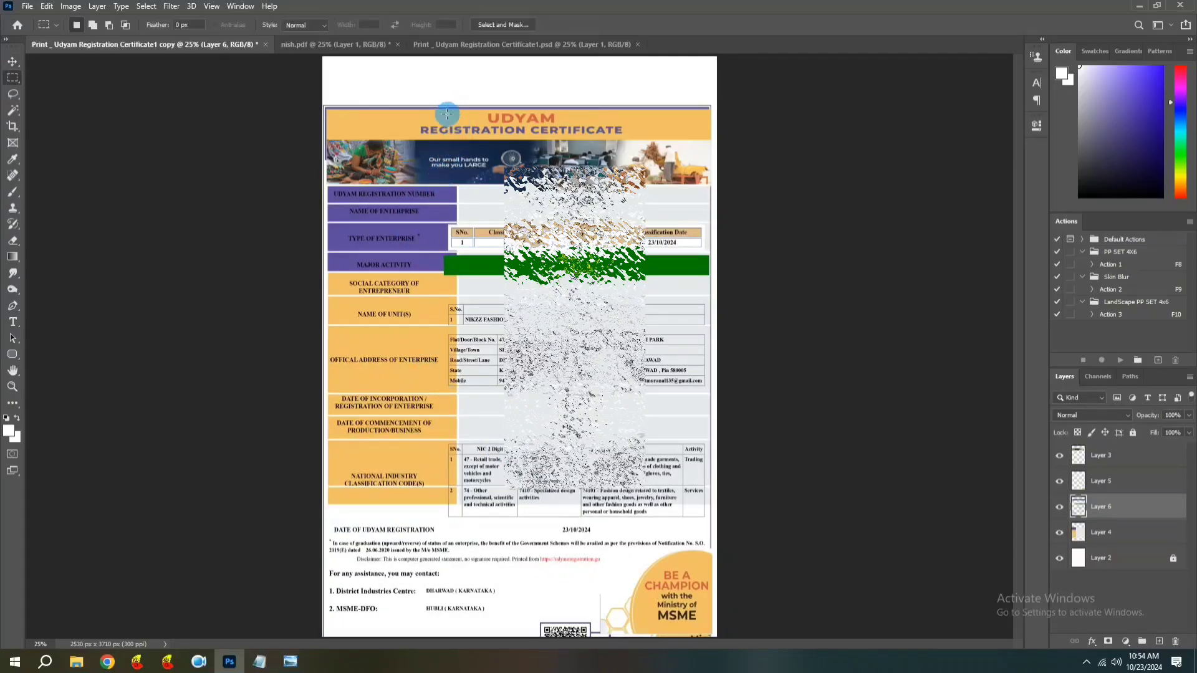
drag(440, 186, 709, 521)
key(ctrl+t)
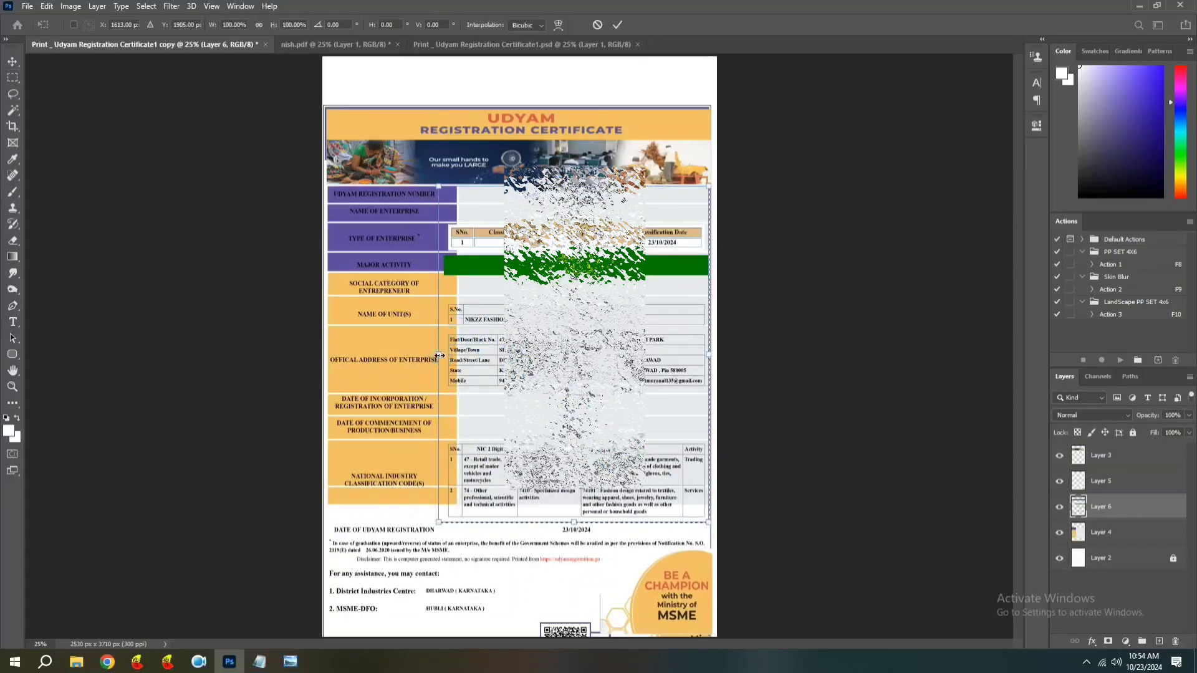
drag(440, 355, 454, 355)
double_click(492, 363)
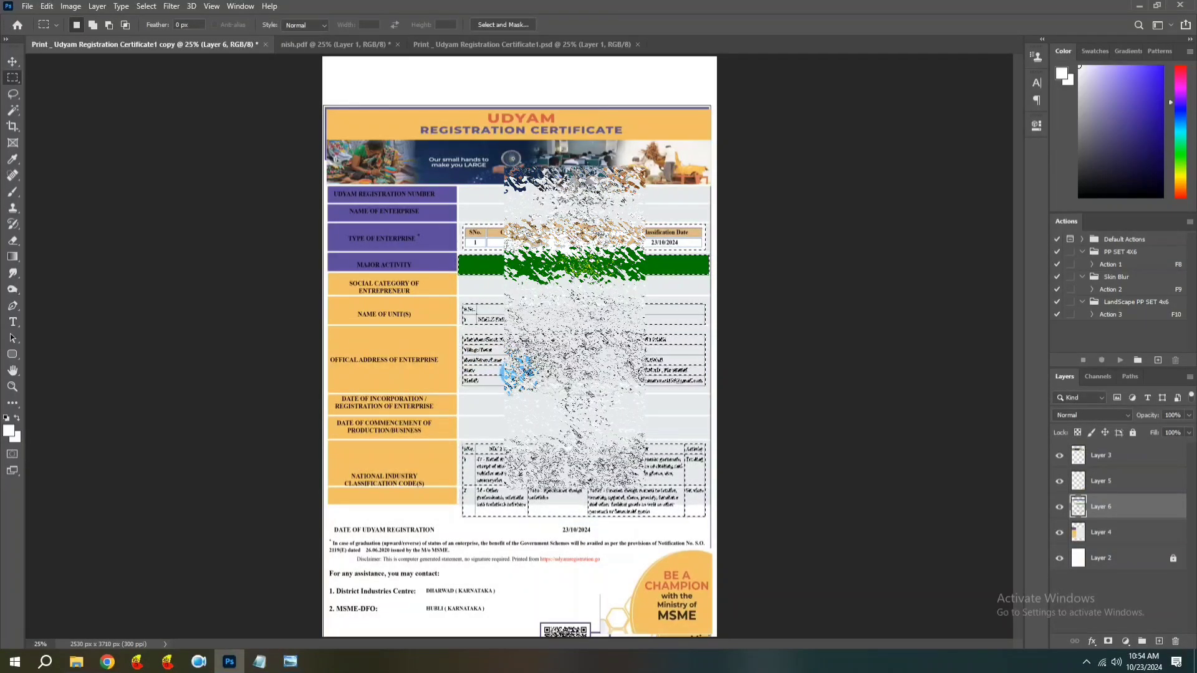
key(ctrl+d)
- Nudge the whole certificate text of Layer 6 up 16 px to centre the labels within their rows
key(ctrl+t)
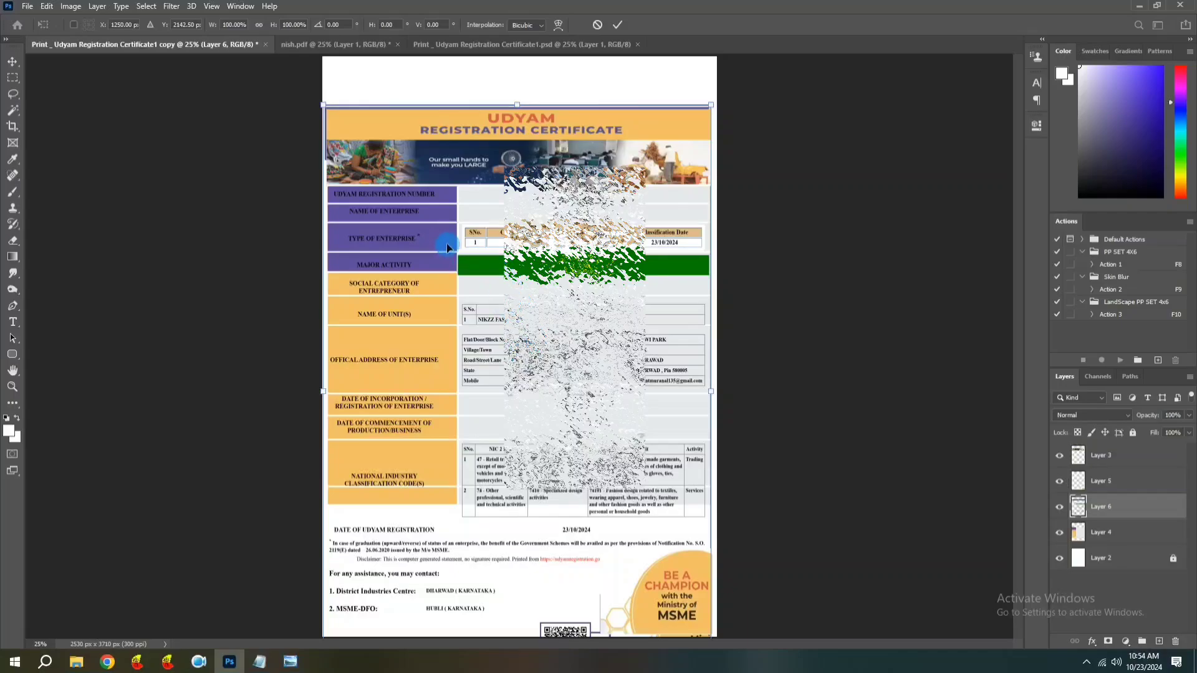
key(Up)
key(Up)
key(Up)
key(Up)
key(Up)
key(Up)
key(Up)
key(Up)
key(Up)
key(Up)
key(Up)
key(Up)
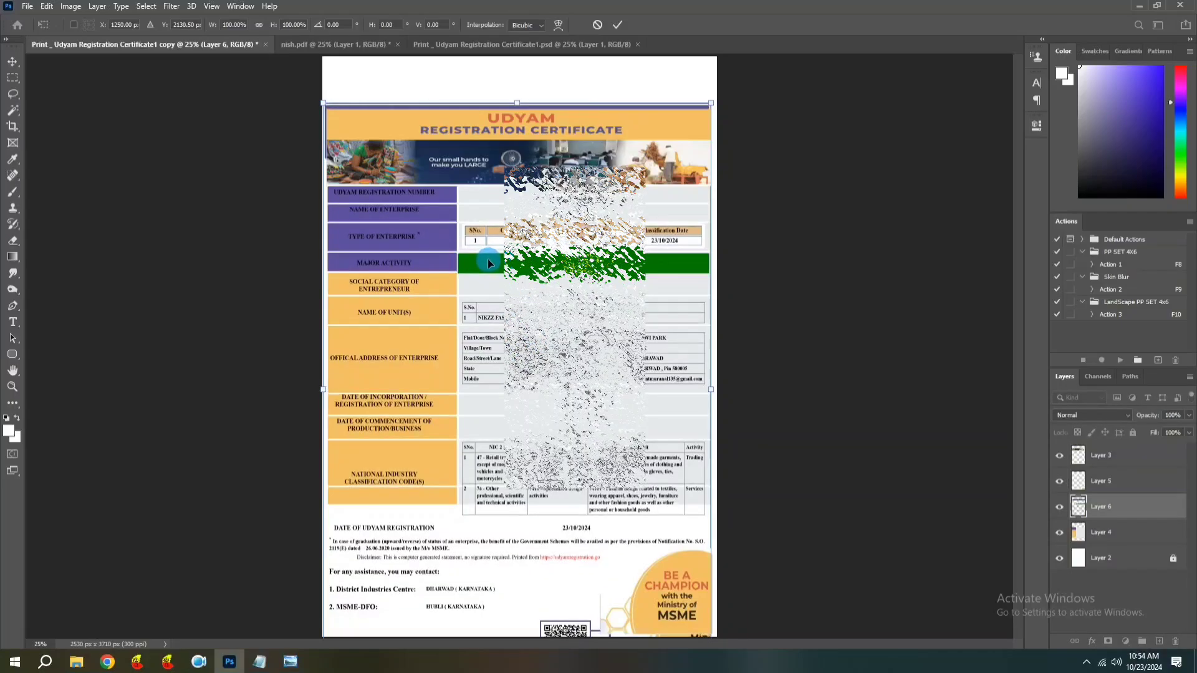
key(Up)
key(Up)
key(Up)
key(Up)
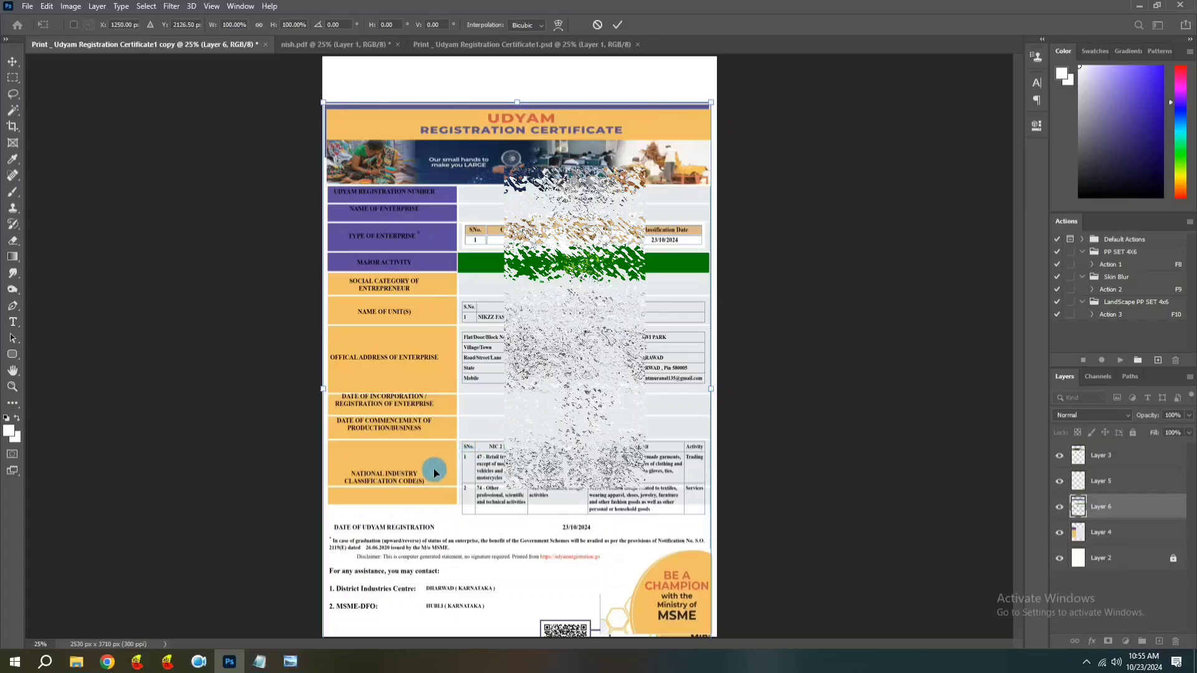
key(Return)
- Stretch the two lowest coloured rows on Layer 4 downward to about 154% height to hold the classification table and registration date
key(m)
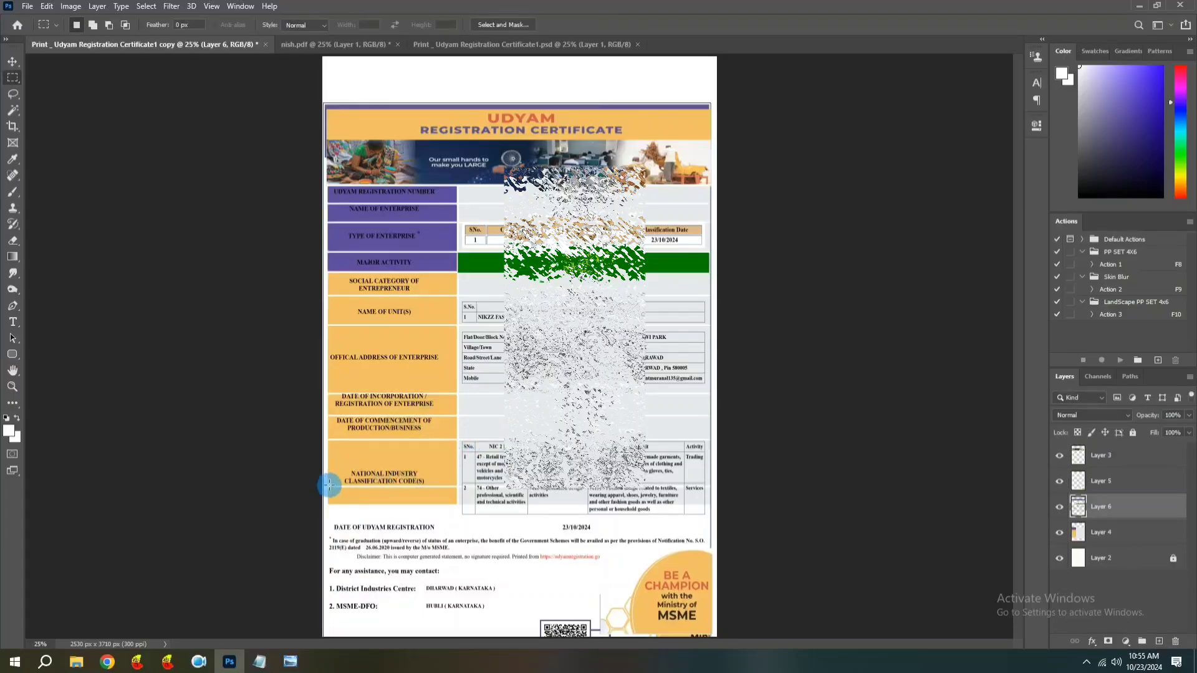
click(1083, 537)
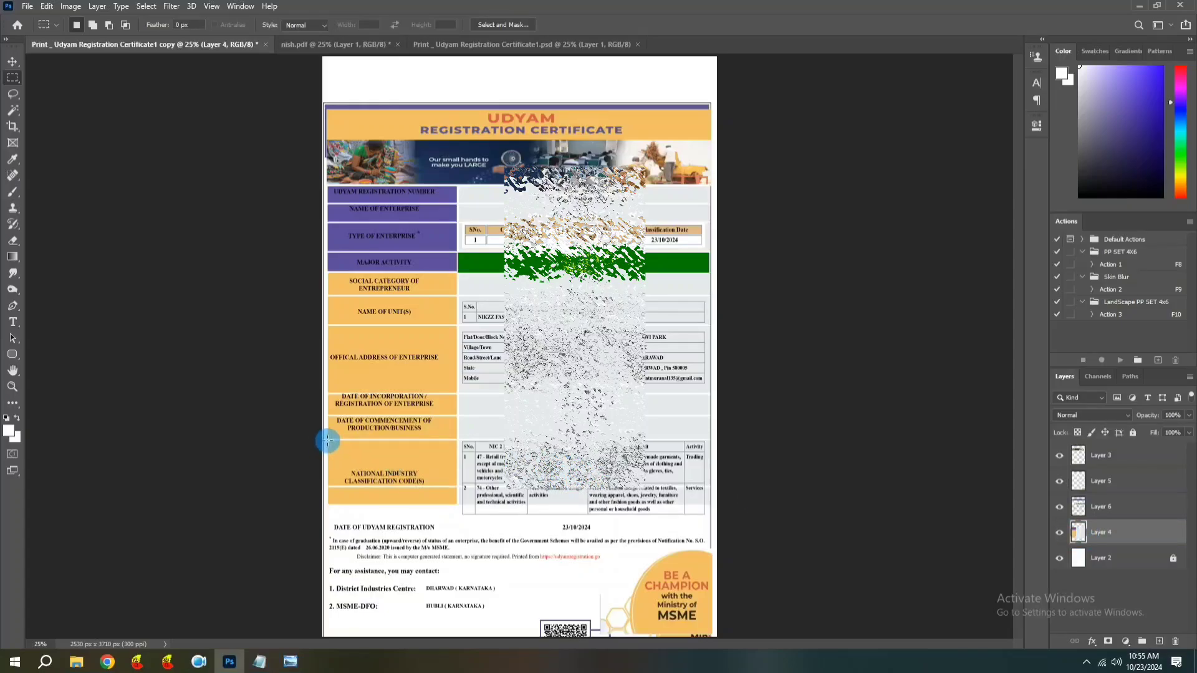
drag(325, 440, 711, 507)
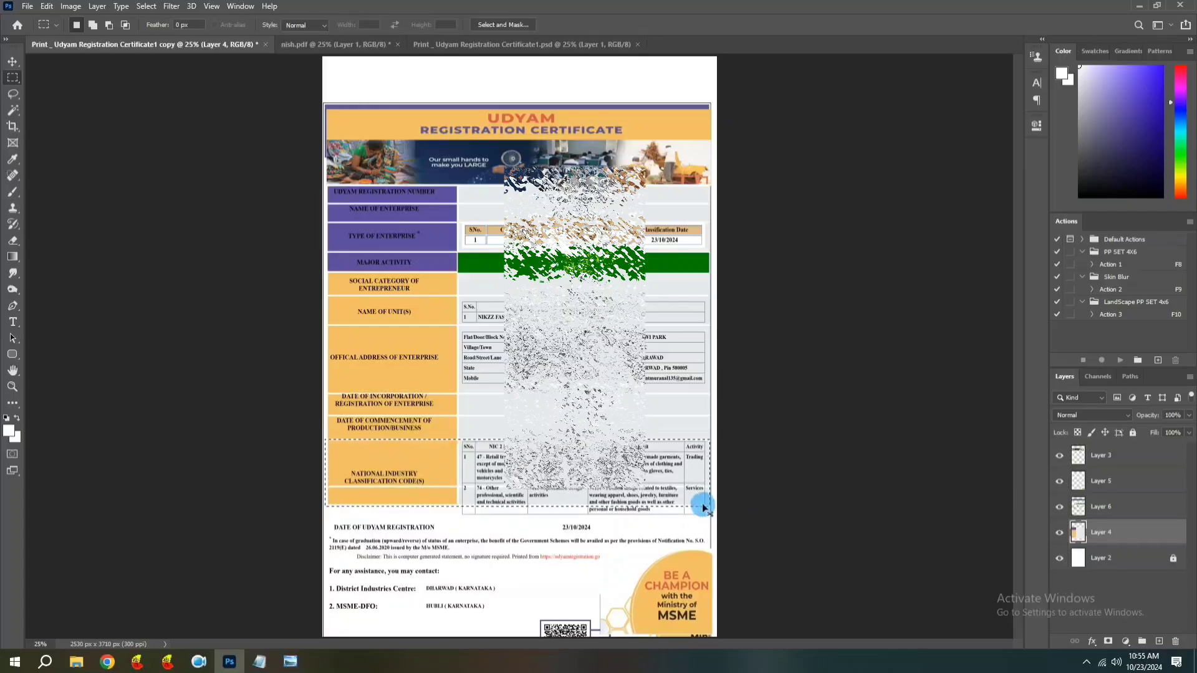
key(ctrl+t)
drag(517, 507, 512, 540)
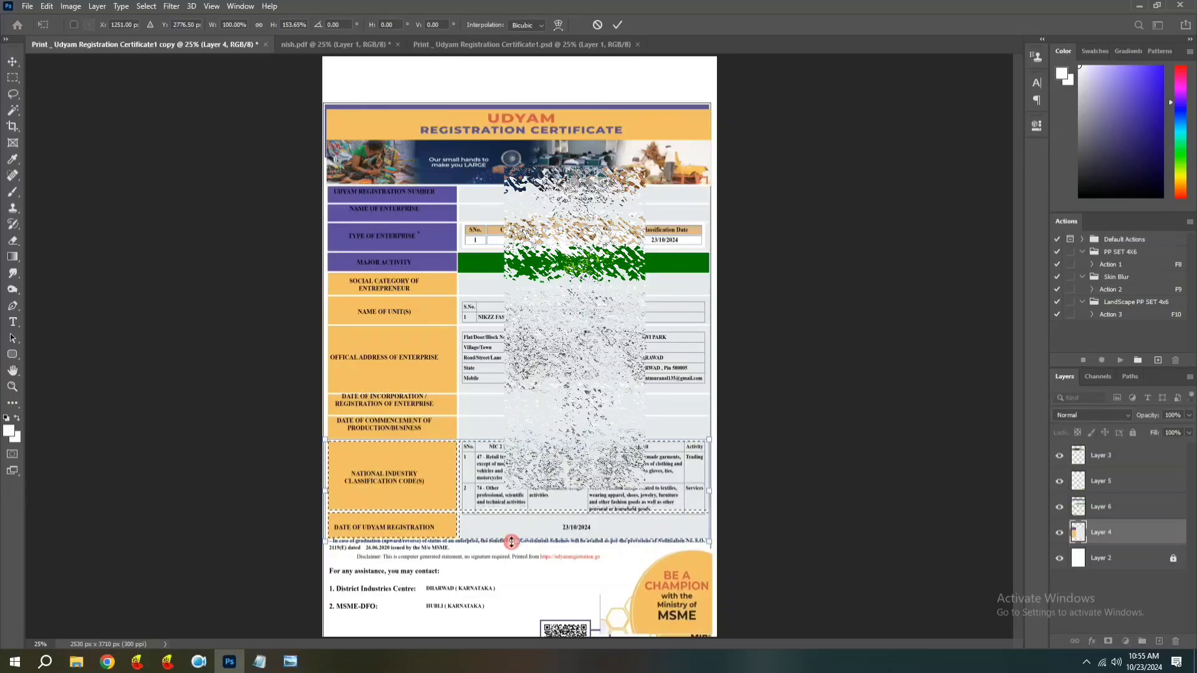
key(Return)
key(ctrl+d)
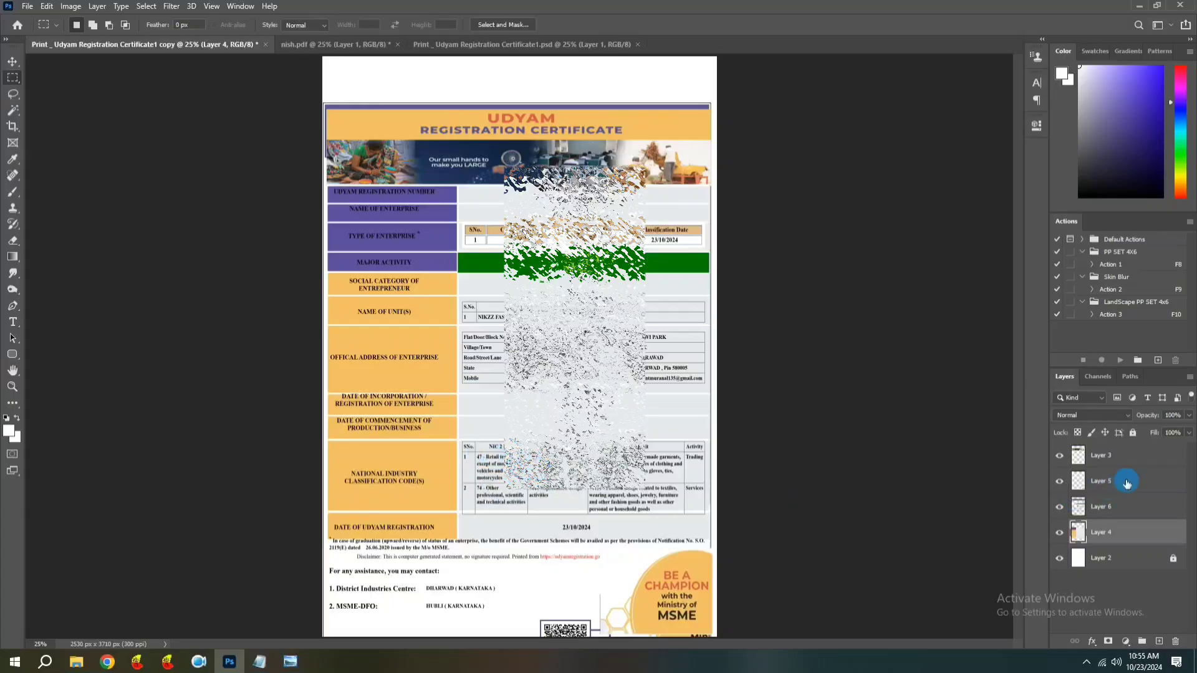
- Reduce the height of the national industry classification table on Layer 6 slightly so it fits inside its row
click(1086, 508)
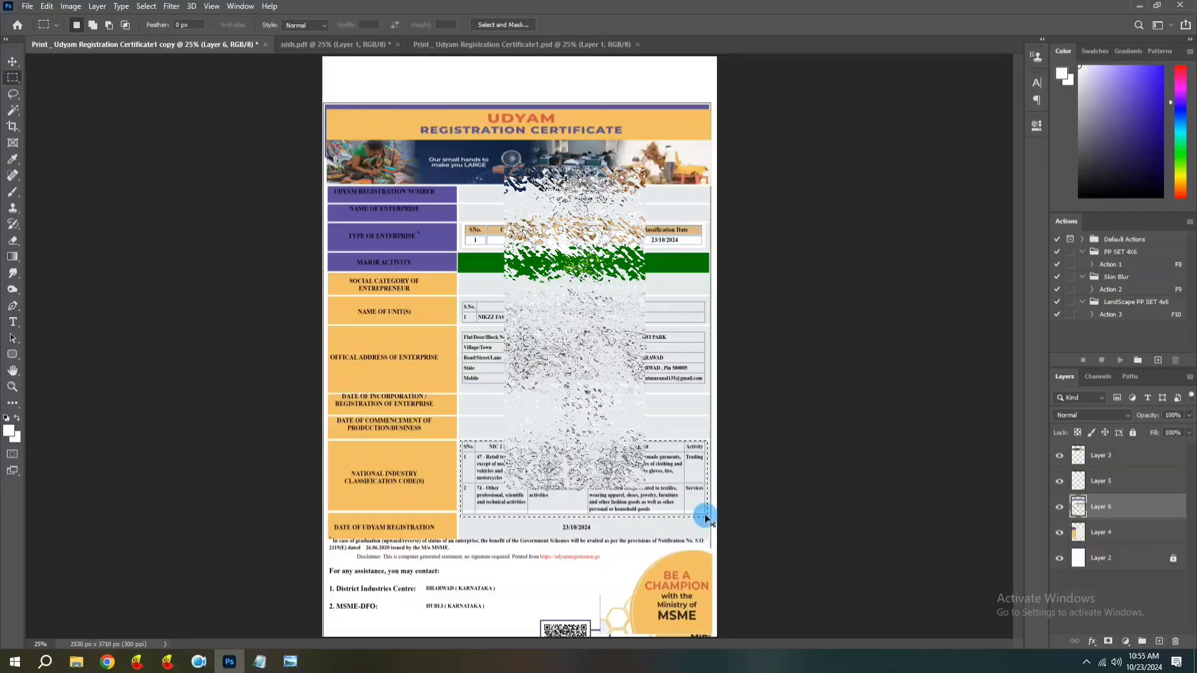
key(ctrl+t)
drag(581, 516, 581, 513)
key(Return)
key(ctrl+d)
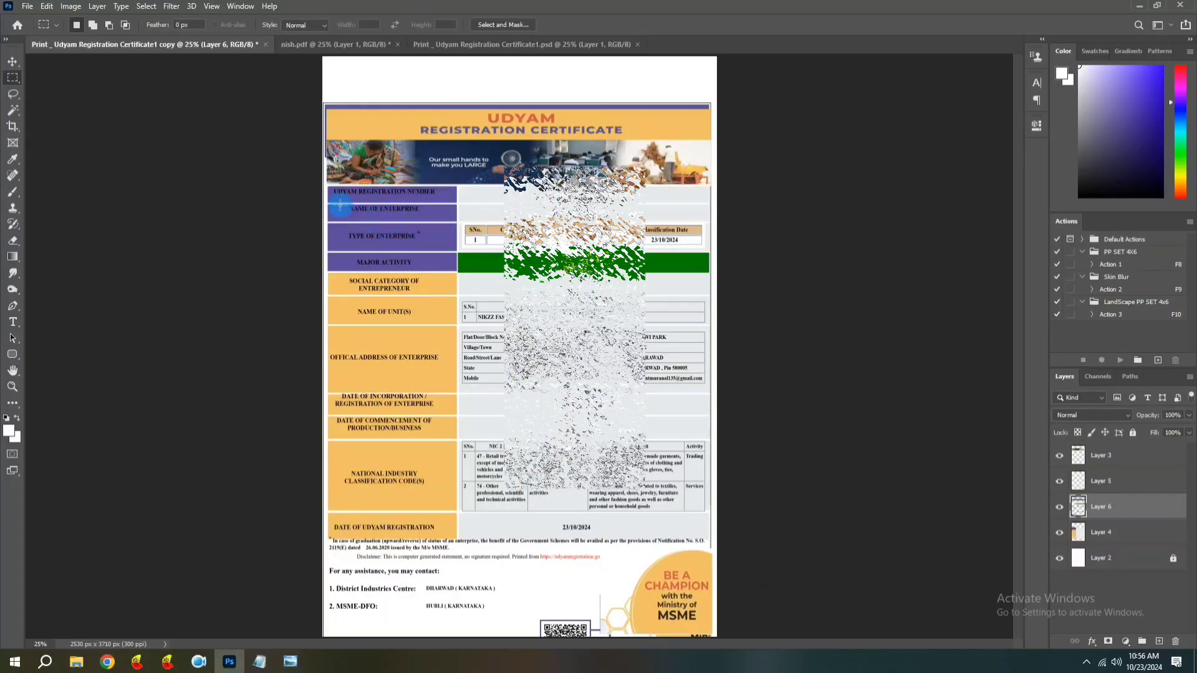
- Turn the black label text over the four purple rows on Layer 6 white
drag(331, 189, 447, 271)
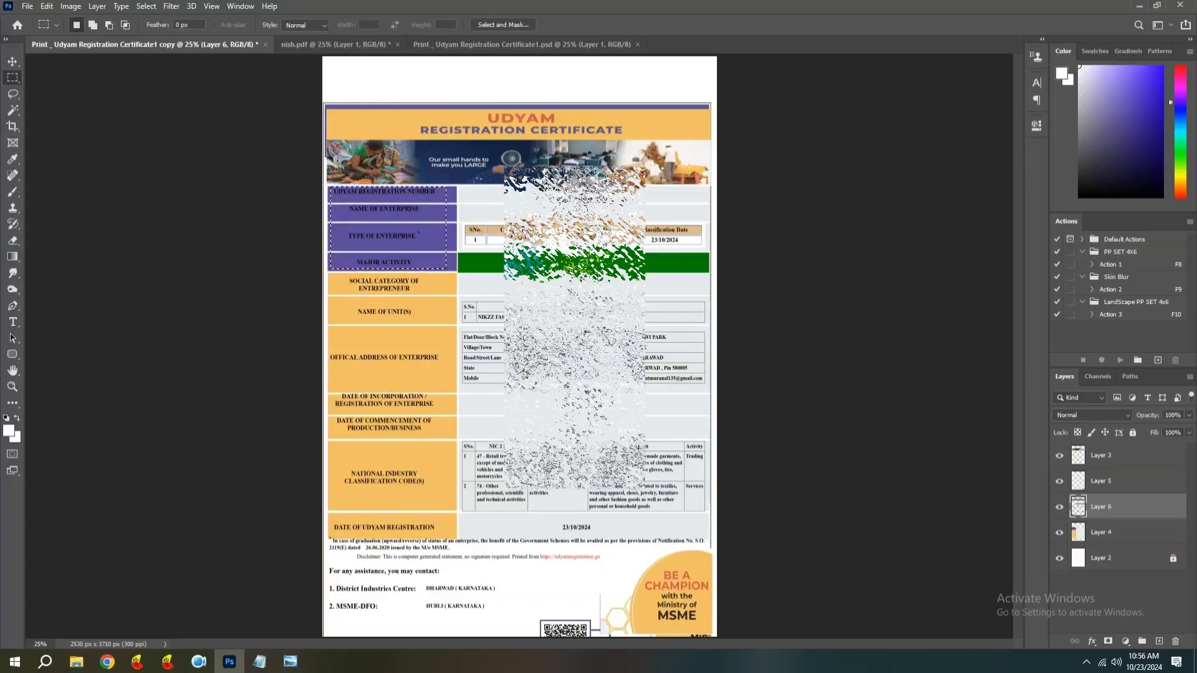
key(ctrl+t)
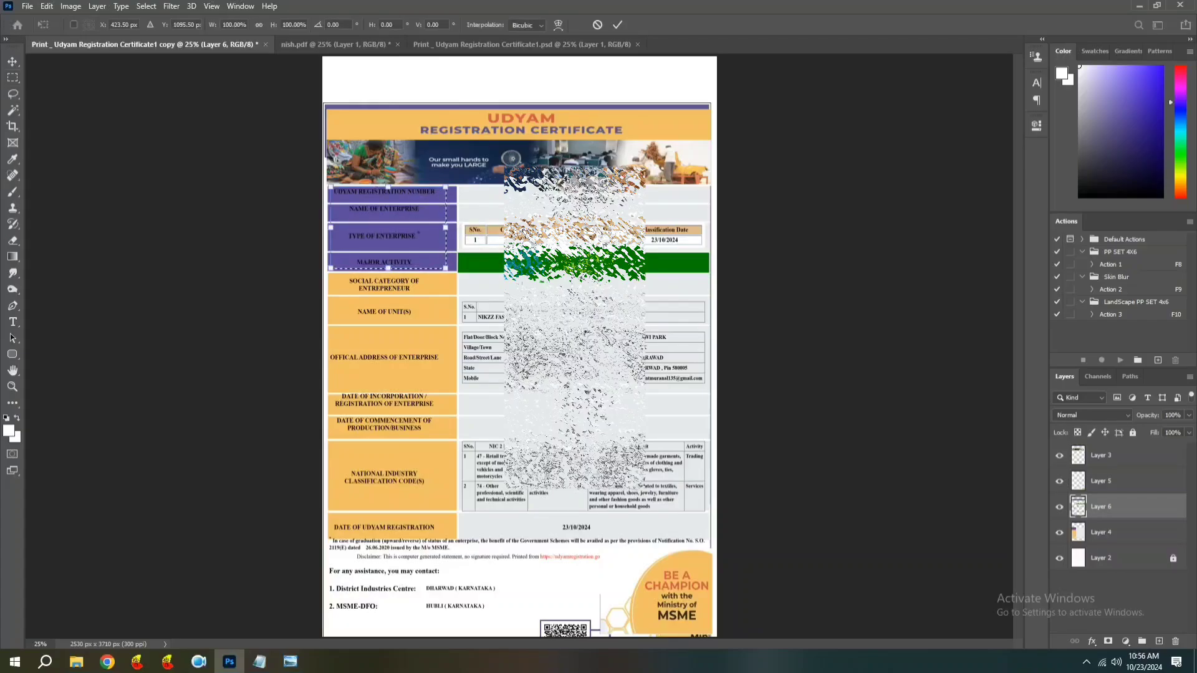
key(Return)
click(392, 521)
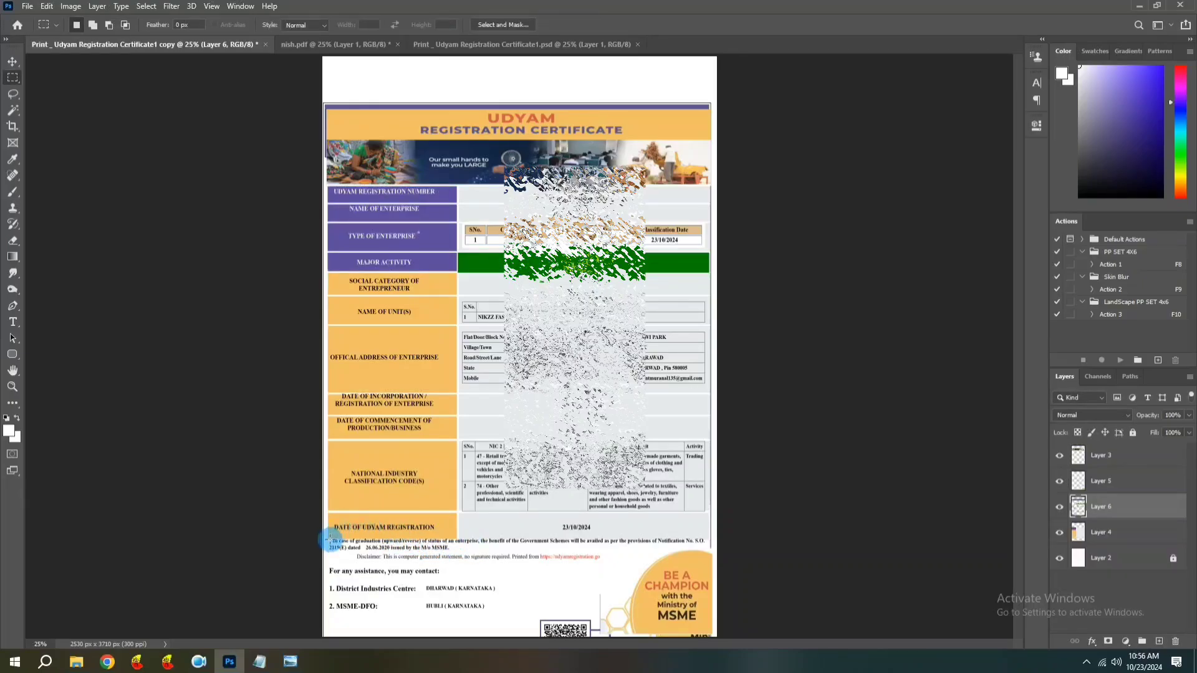
- Move the two-line graduation footnote on Layer 6 down 16 px, clear of the date of registration row
drag(325, 535, 707, 551)
key(ctrl+t)
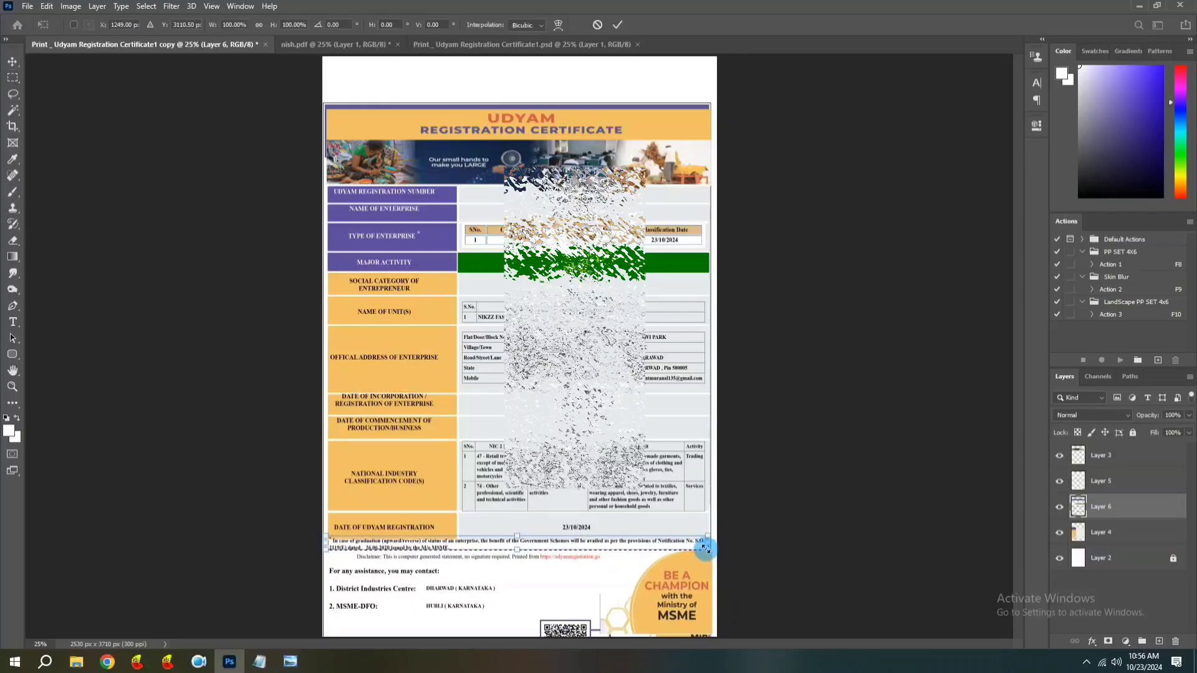
key(Down)
key(Down)
key(Down)
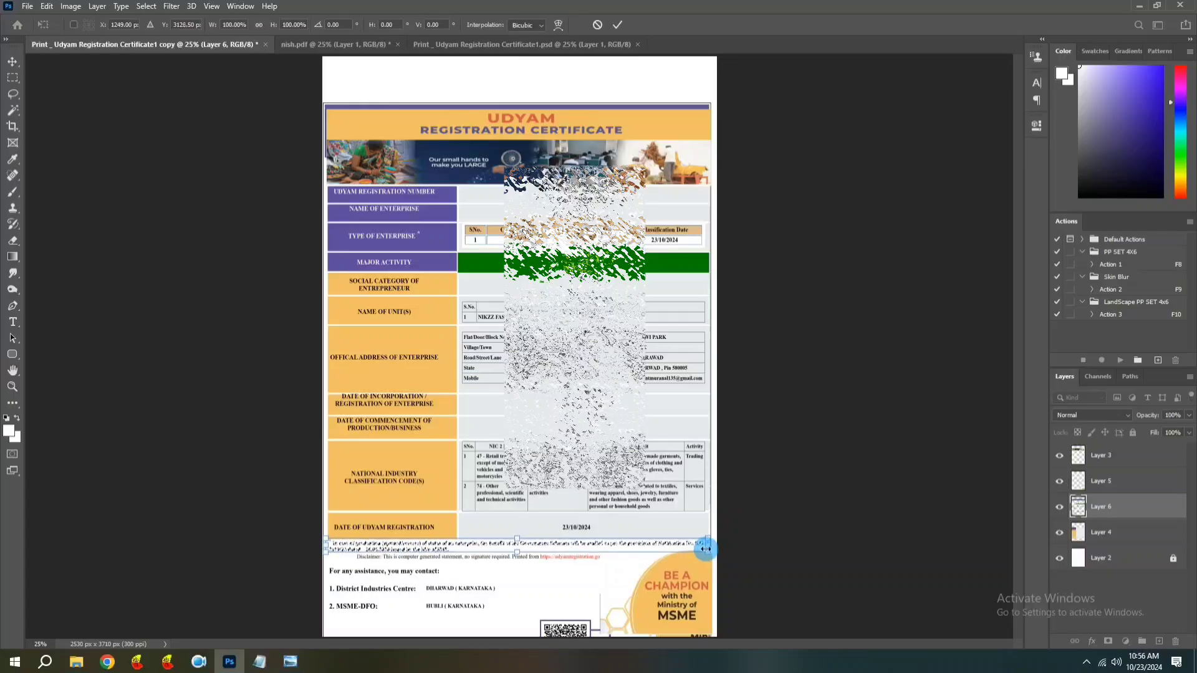
key(Return)
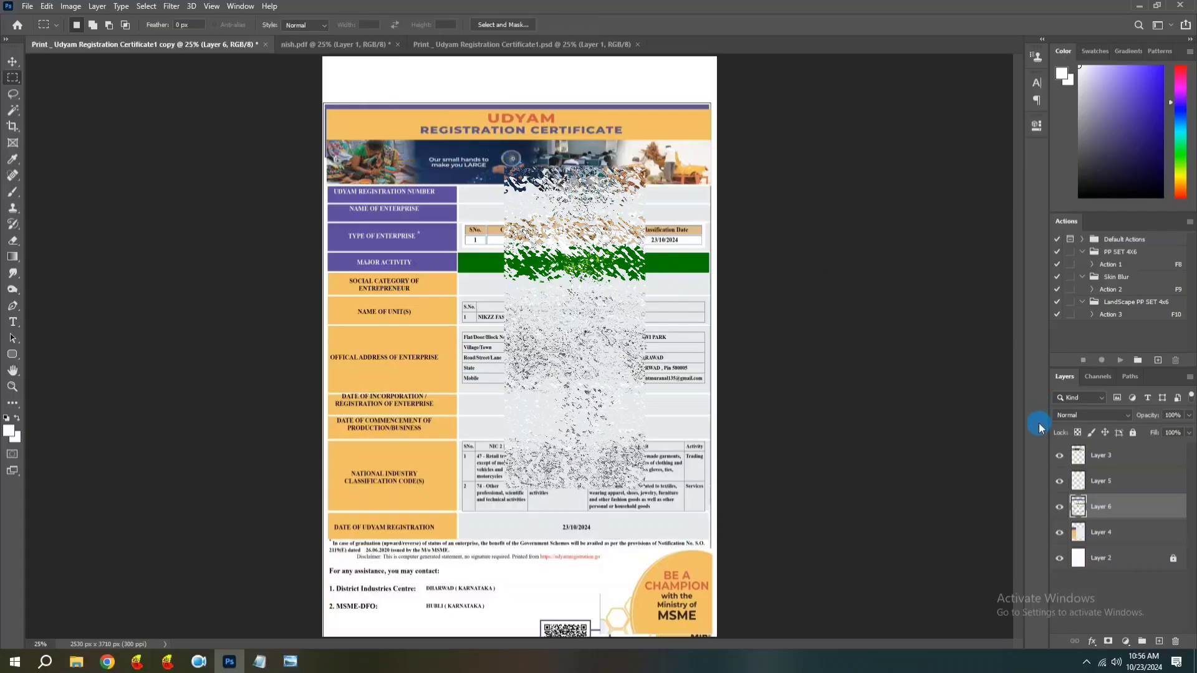
- Hide Layer 3, then cut the government header with its certificate title out of Layer 6 and paste it as a separate layer
click(1081, 459)
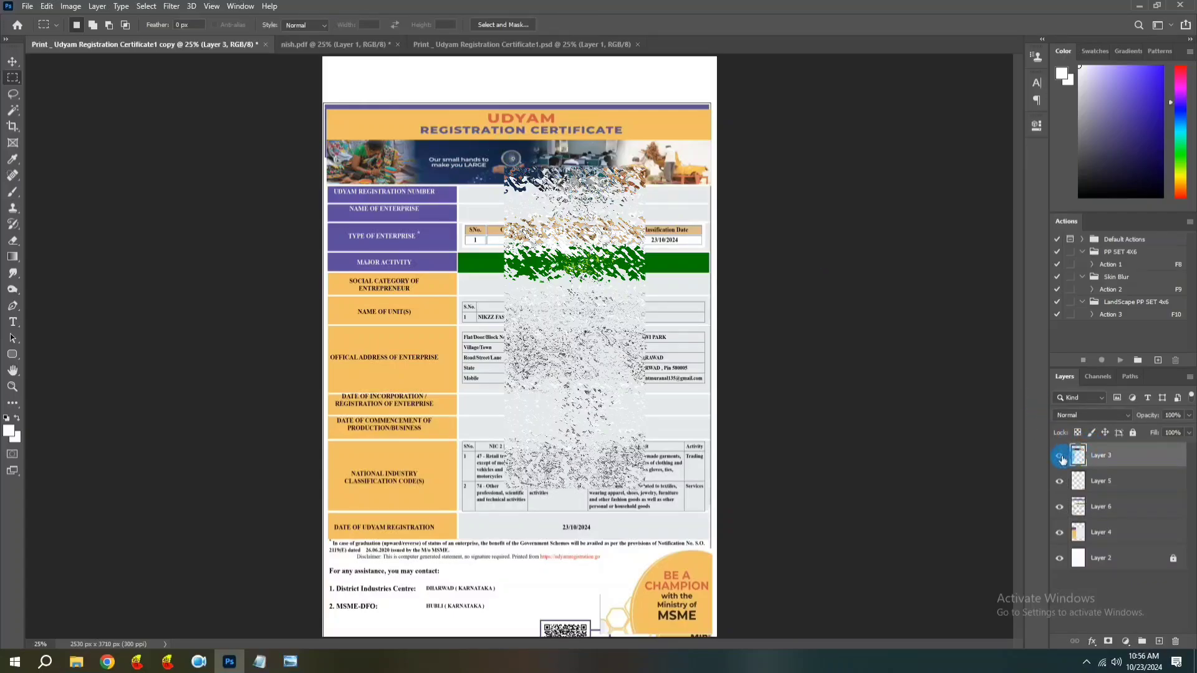
click(1060, 457)
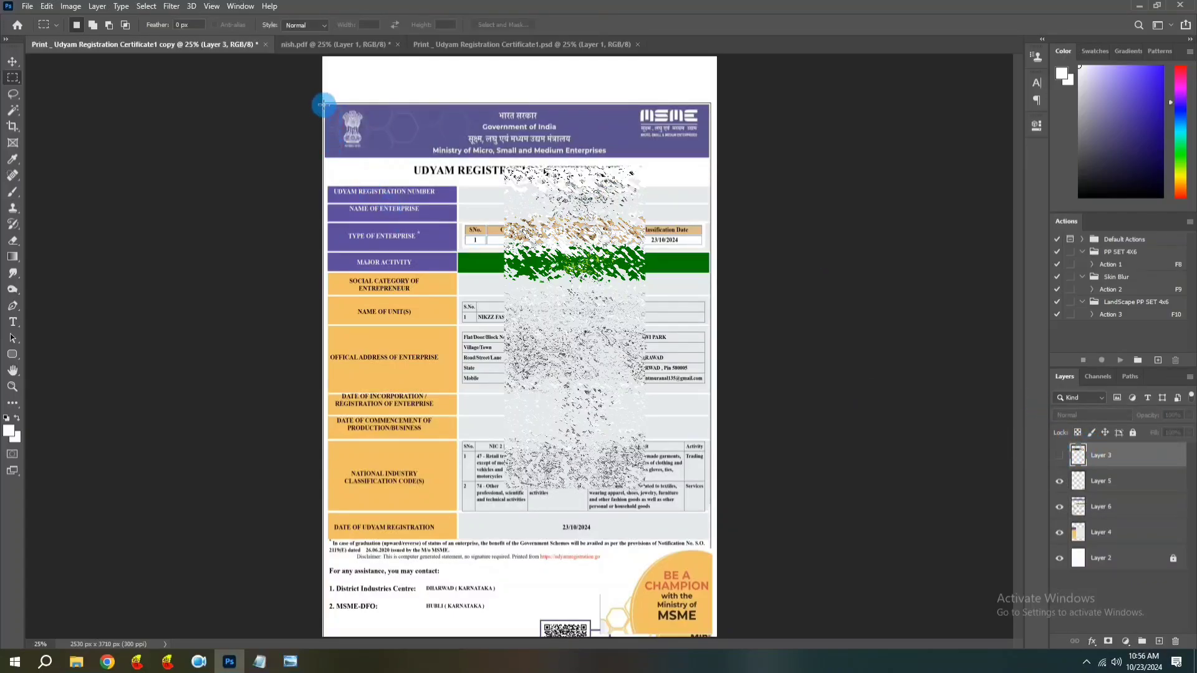
drag(322, 101, 712, 187)
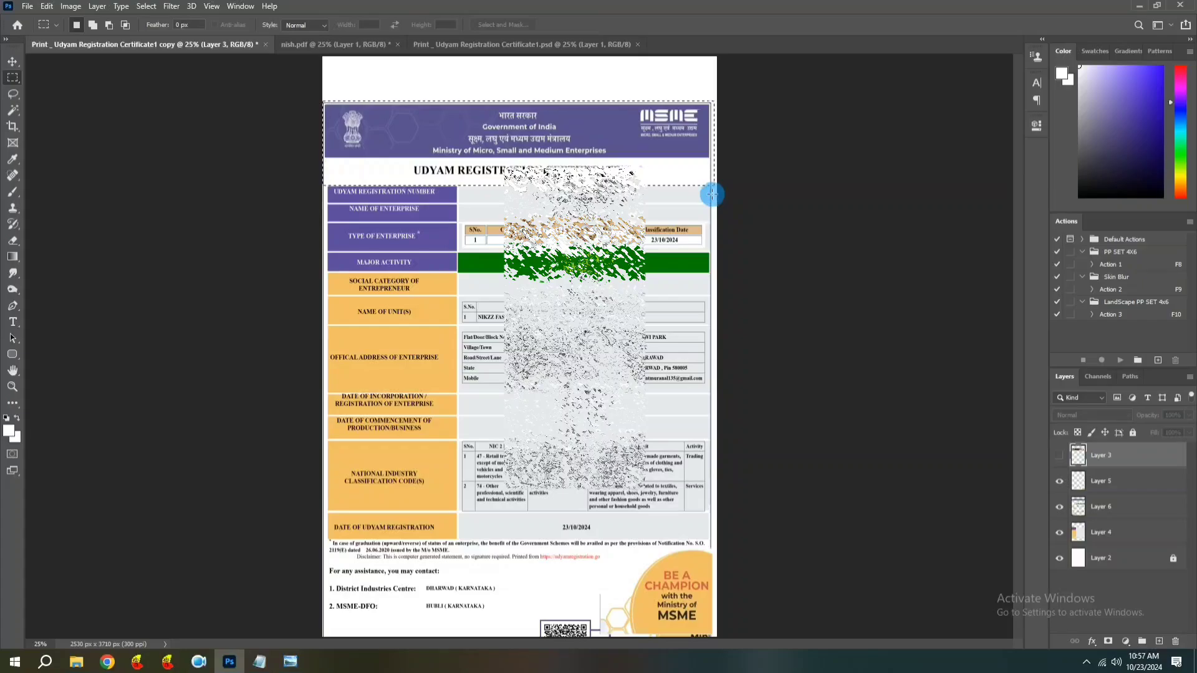
click(1093, 517)
key(ctrl+x)
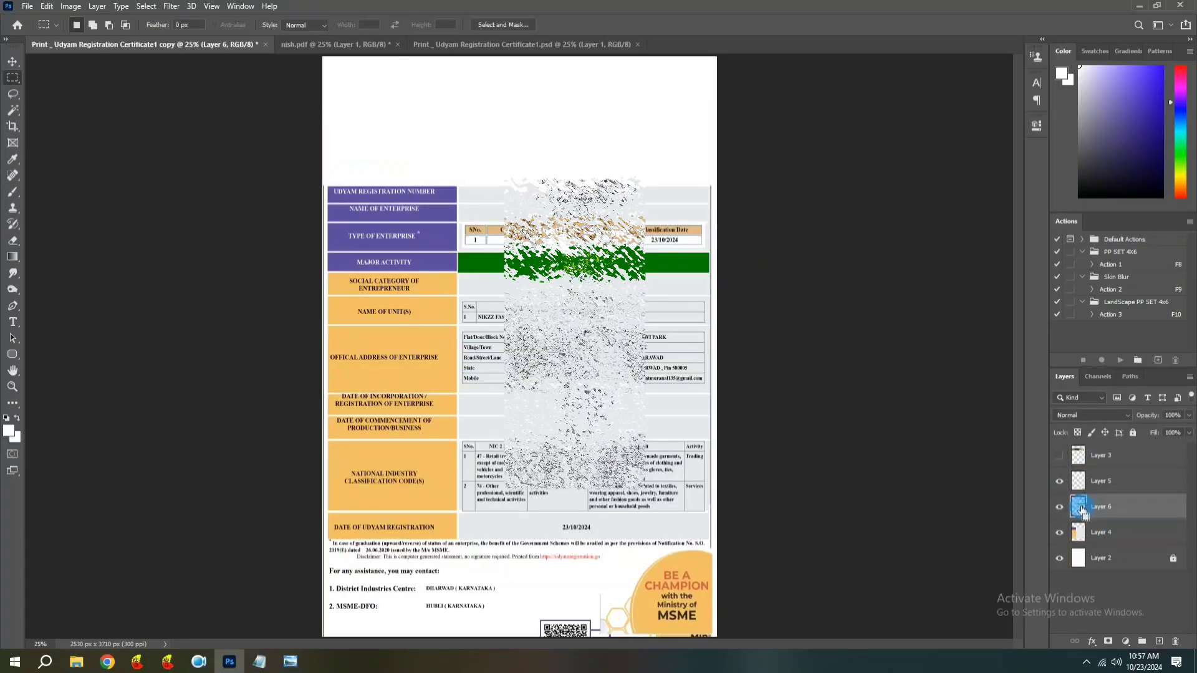
key(ctrl+v)
key(v)
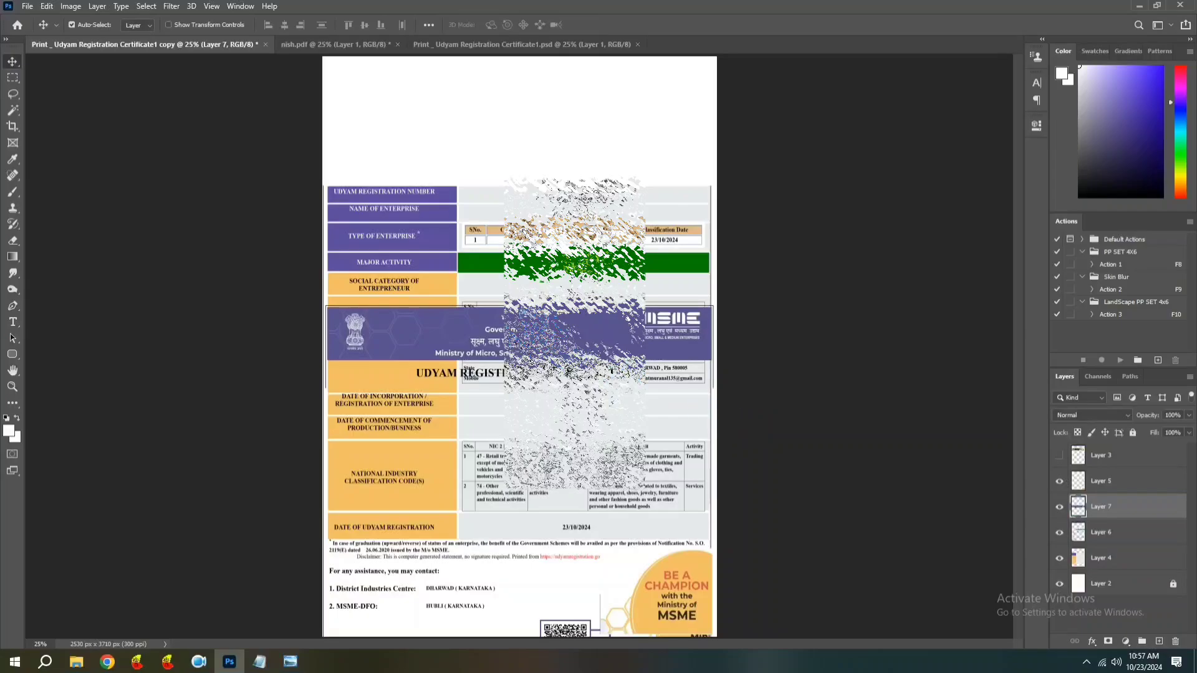
- Move the pasted header to the top of the page, show Layer 3 again, and nudge the header left to align with the title banner
drag(532, 340, 534, 93)
click(1058, 455)
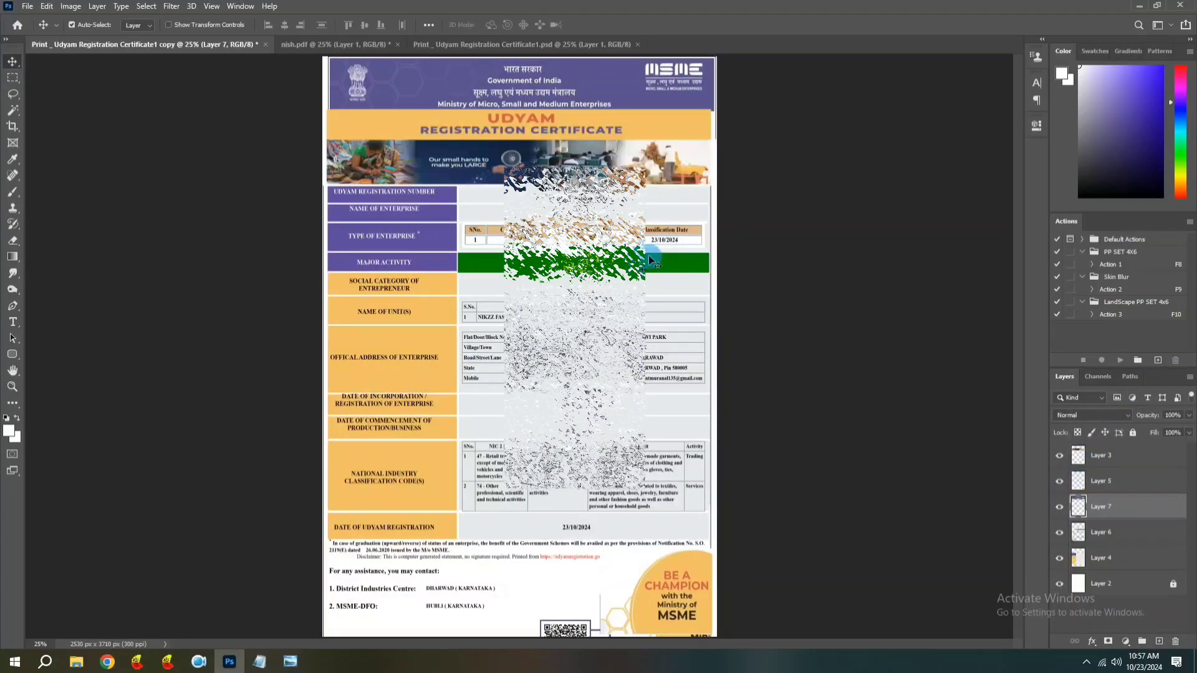
key(Left)
key(Left)
key(Left)
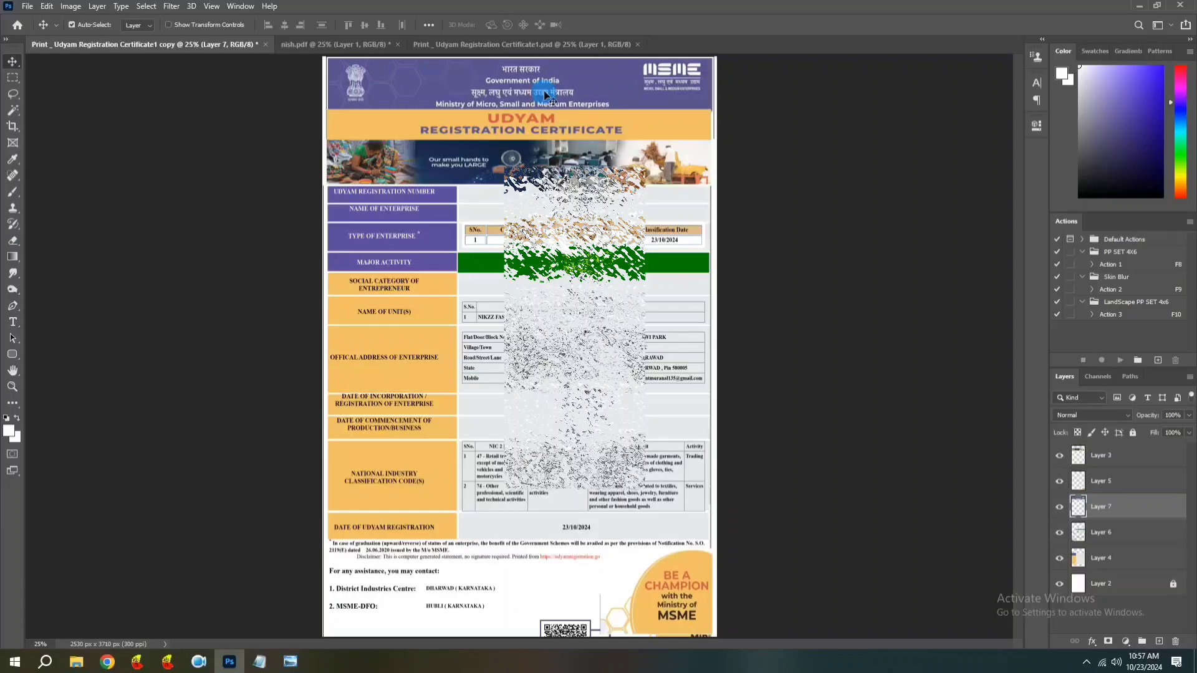
key(Left)
key(Left)
key(Left)
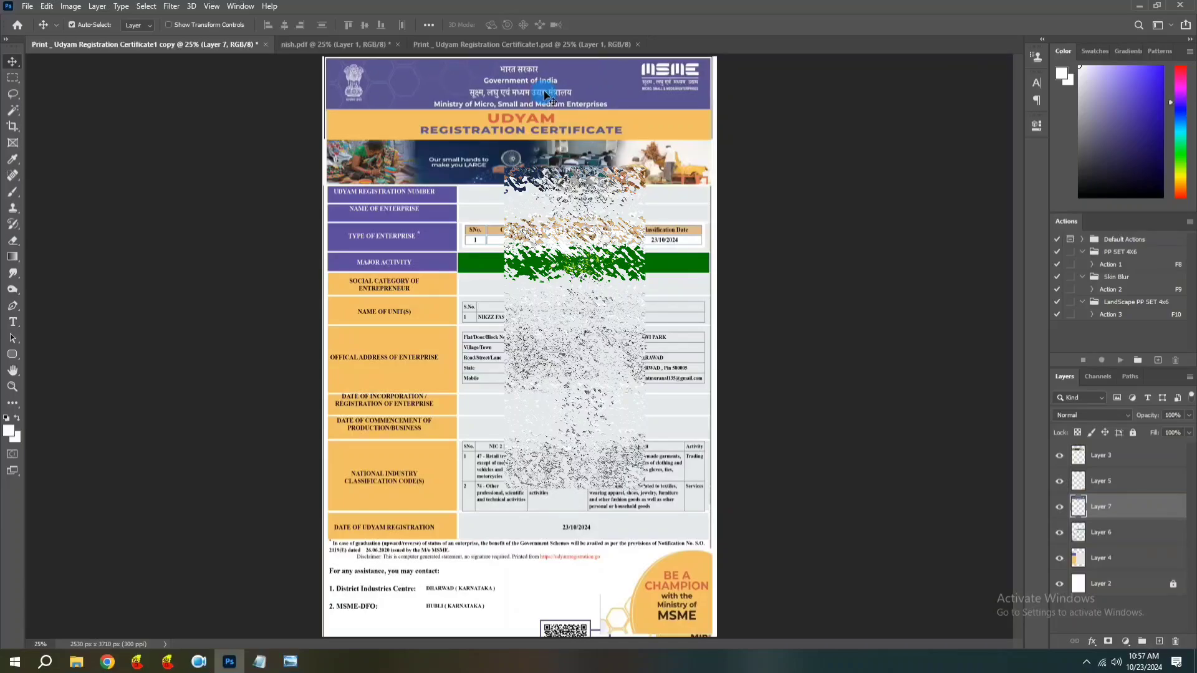
key(Left)
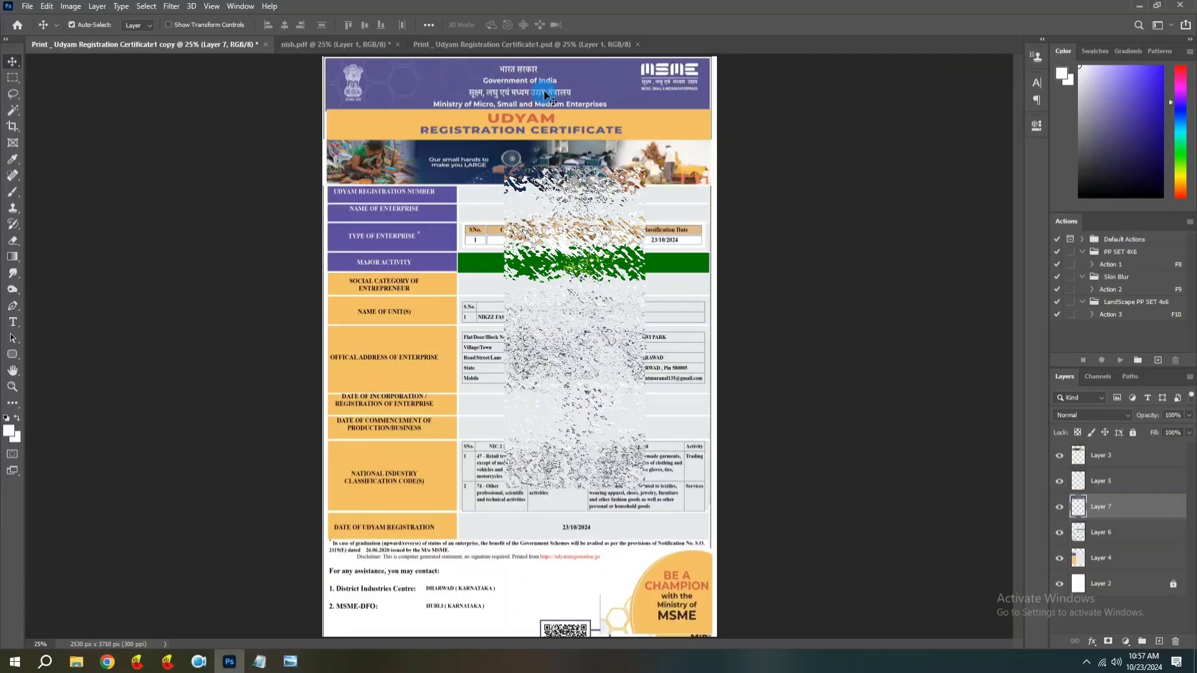
key(Right)
key(Right)
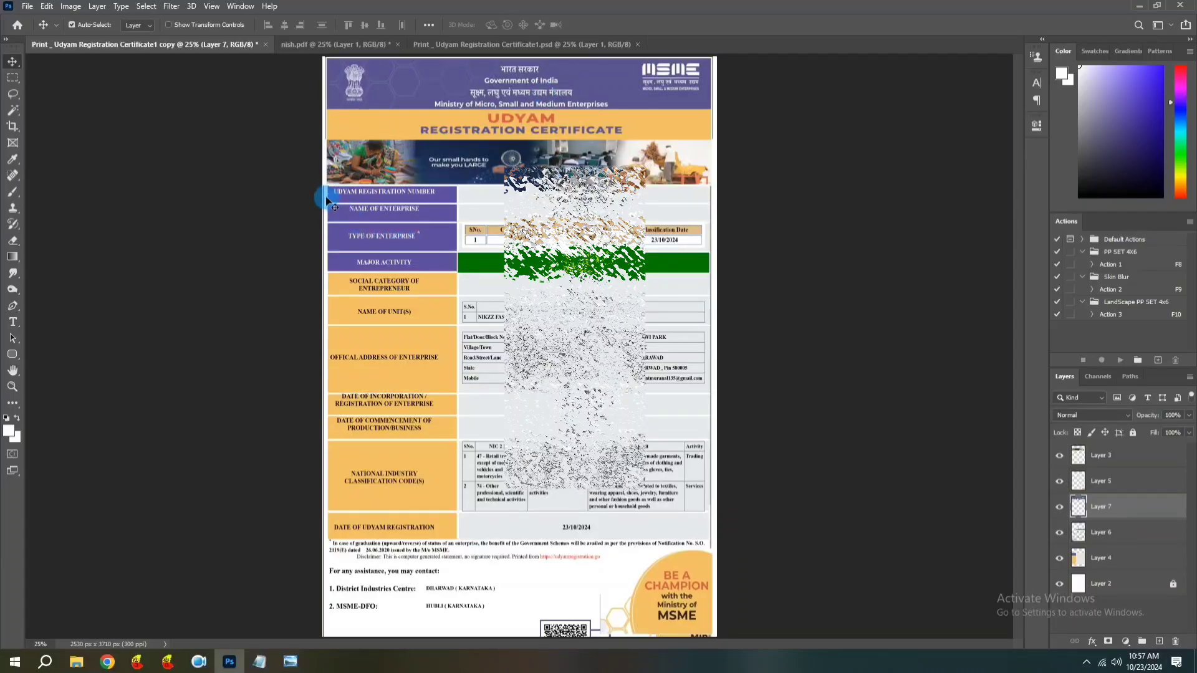
- Nudge Layer 3 and Layer 7 together slightly left so the header and banners line up with the rows below
click(341, 167)
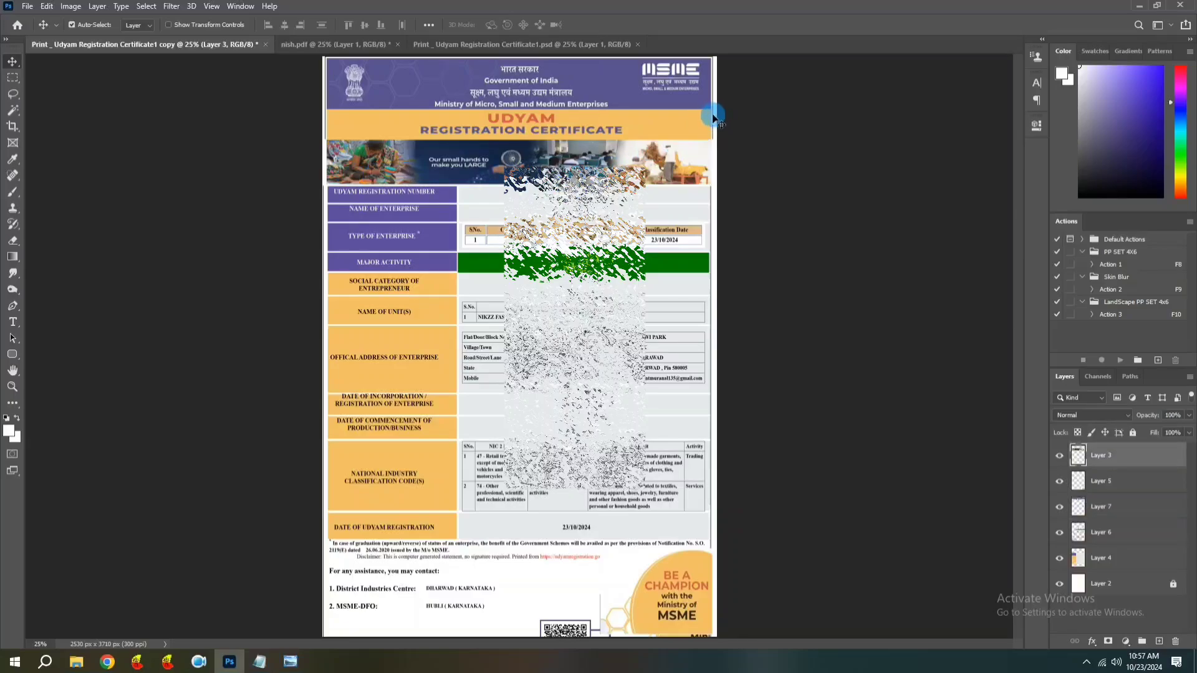
shift+click(689, 161)
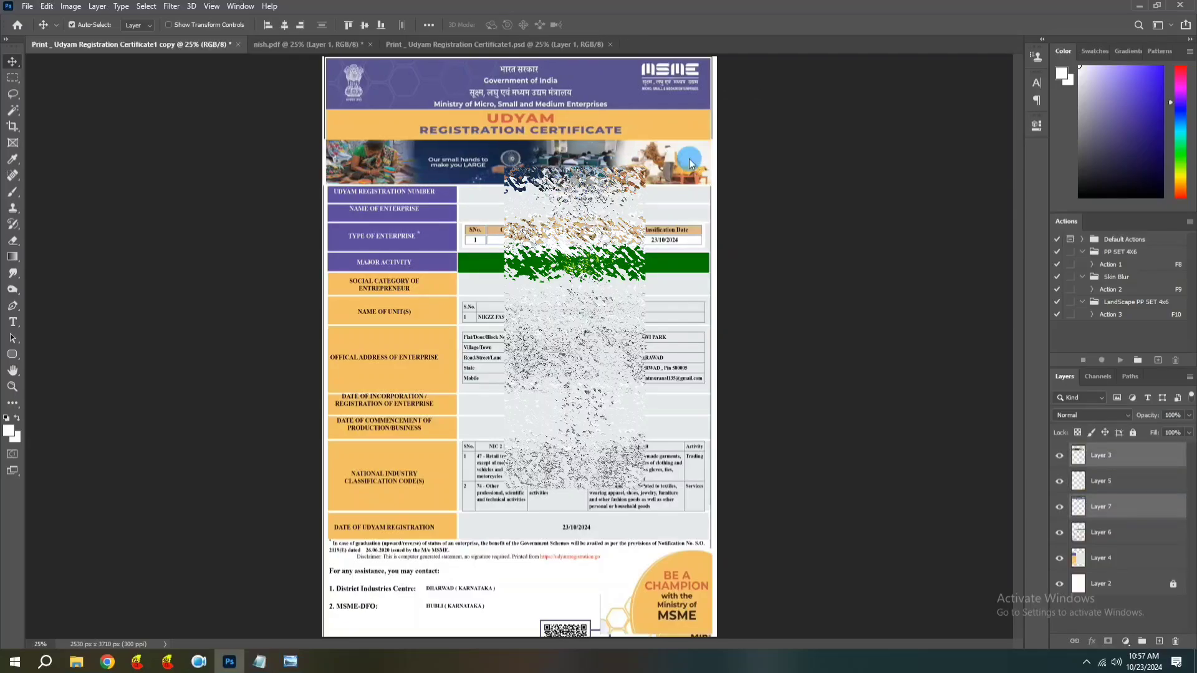
key(Left)
key(Left)
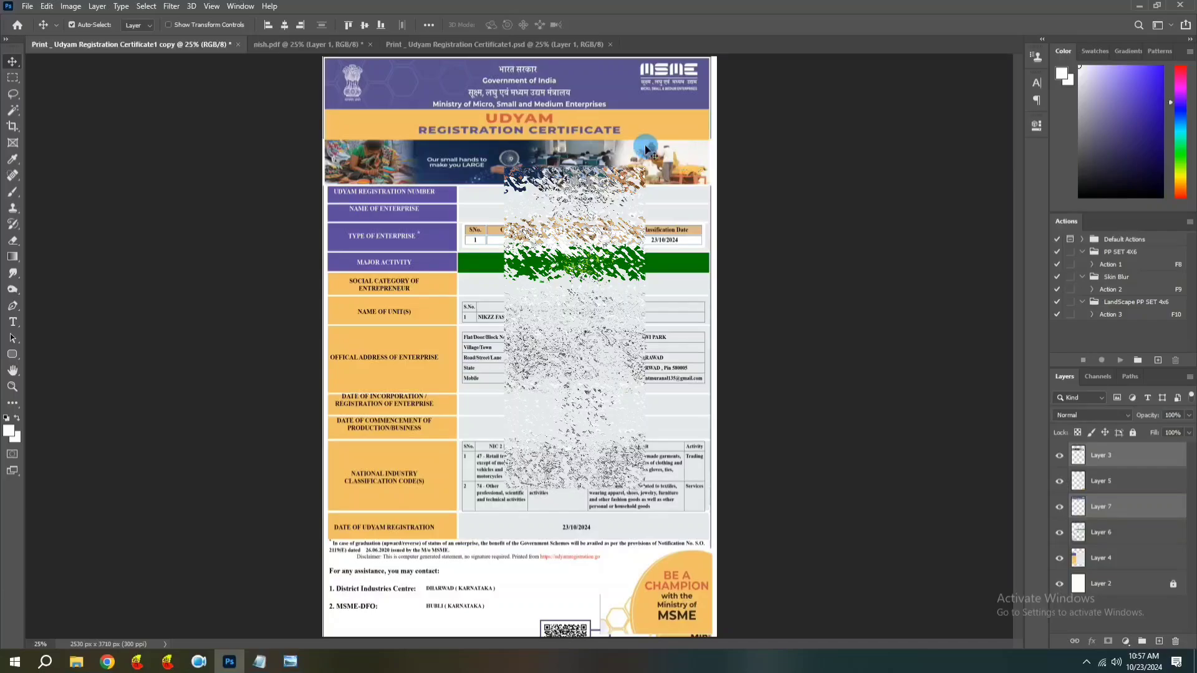
click(733, 149)
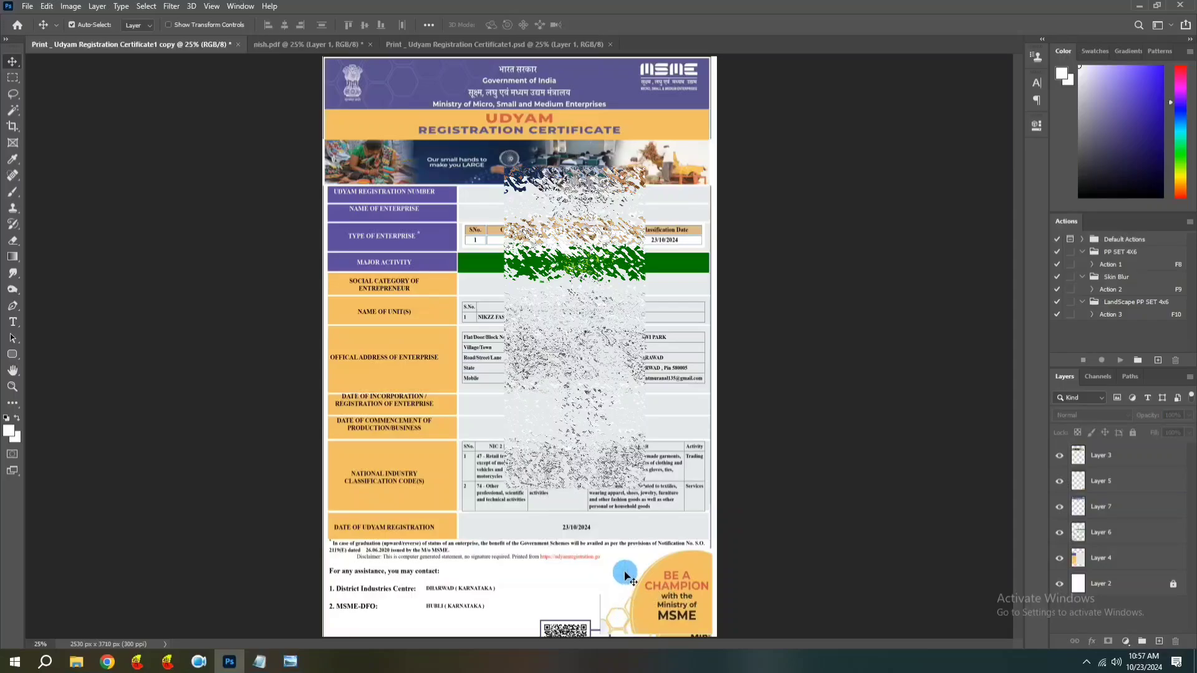
- Outline the gap in the right border line beside the photo banner on Layer 4 and reset the foreground colour to black
click(1106, 557)
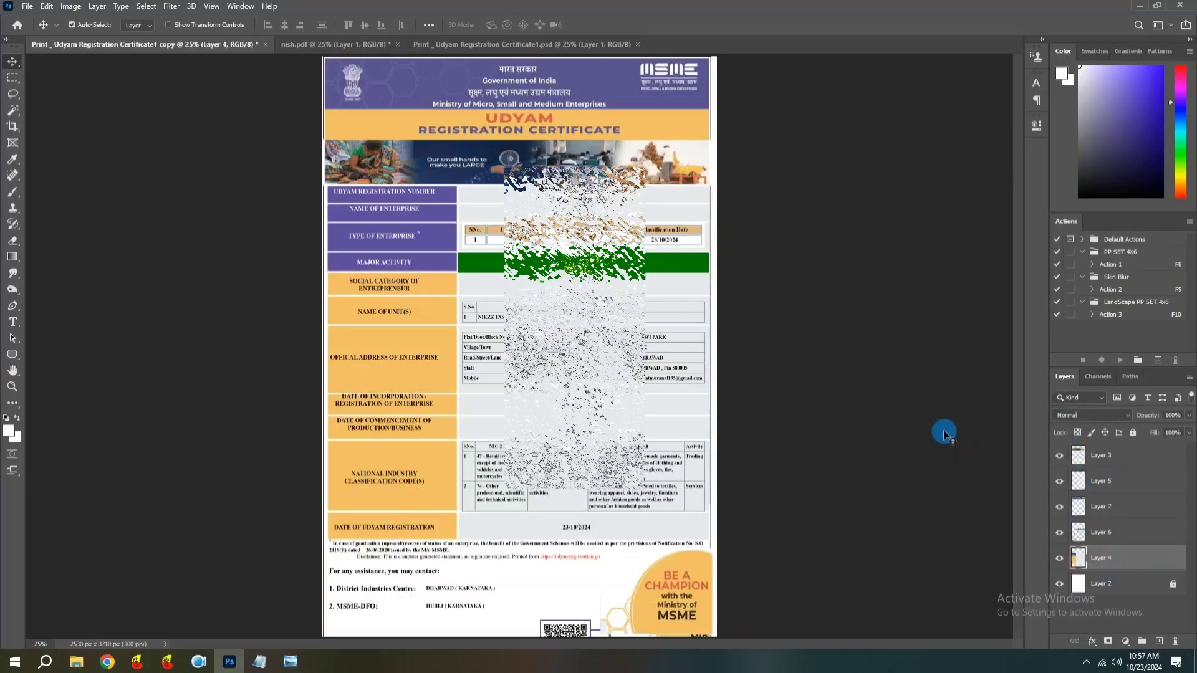
key(m)
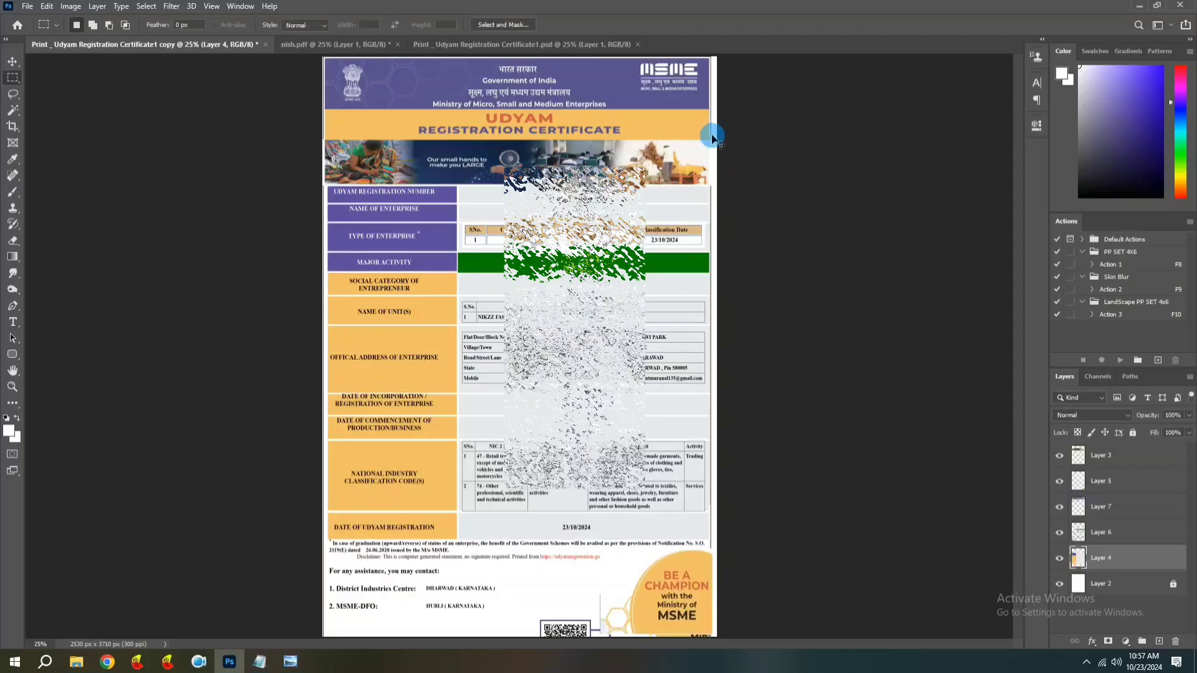
key(ctrl+plus)
key(ctrl+plus)
key(ctrl+plus)
drag(841, 155, 710, 325)
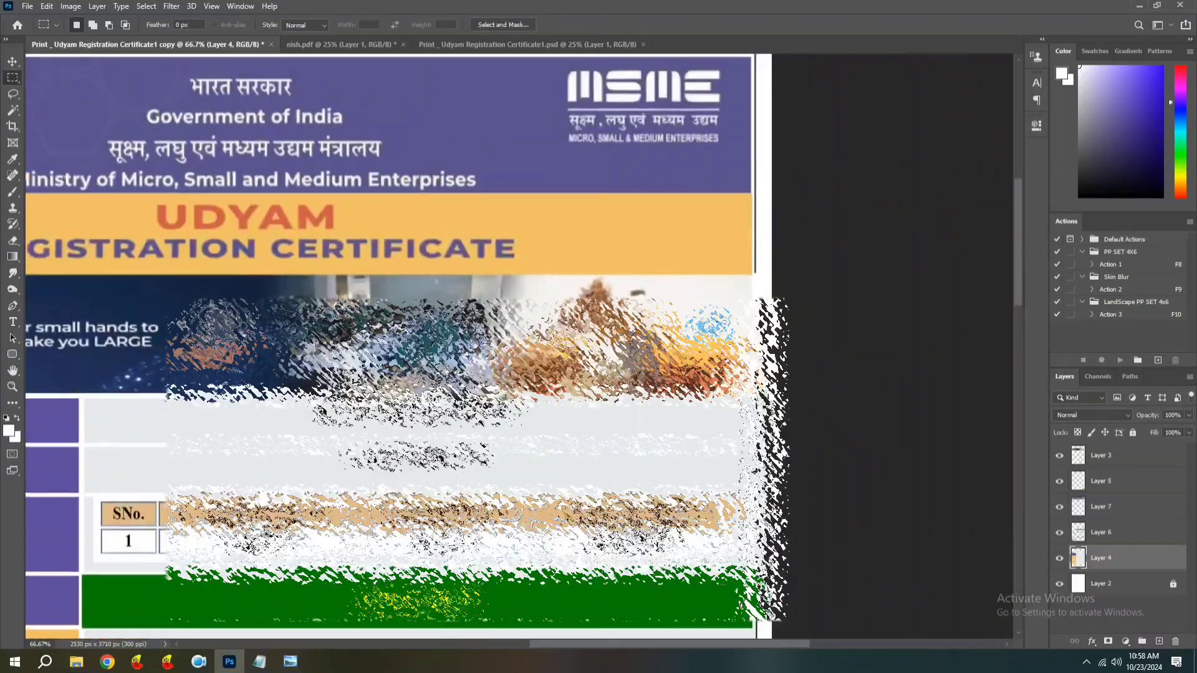
drag(742, 285, 744, 418)
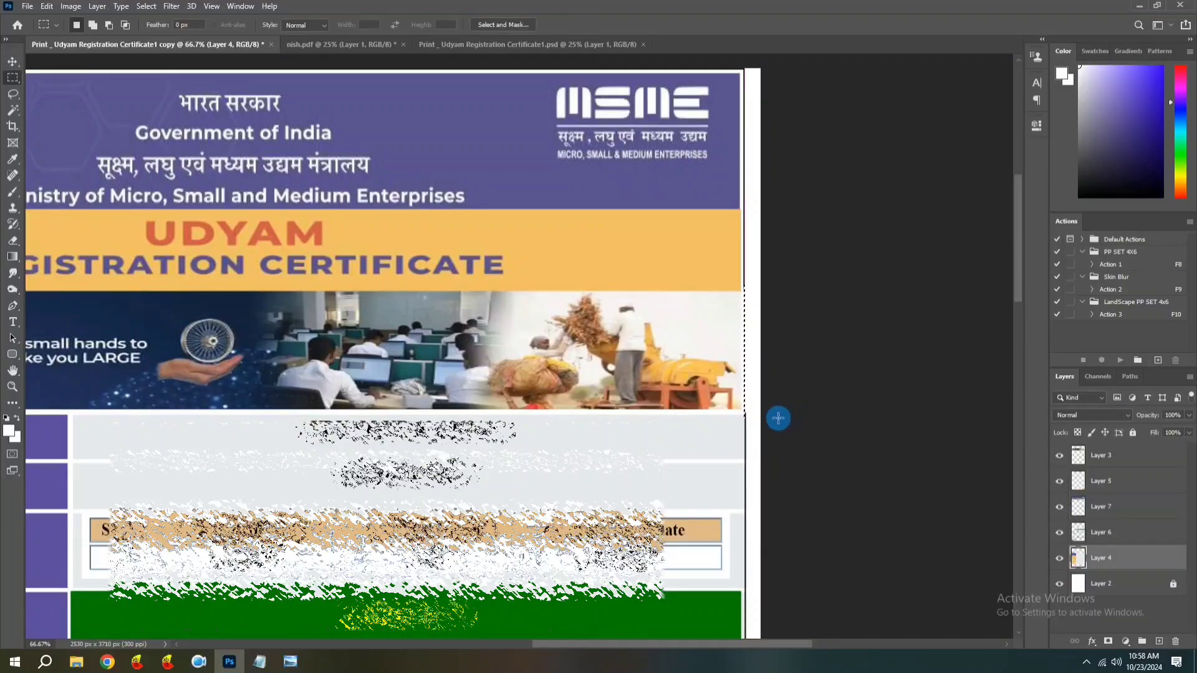
key(d)
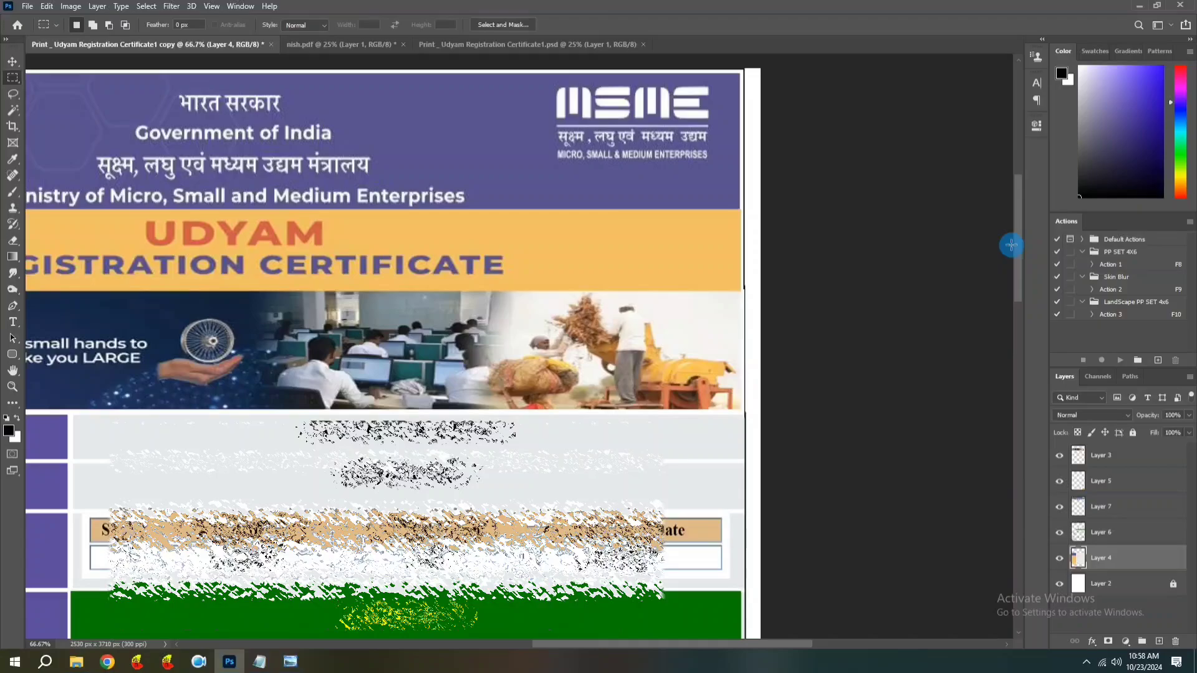
- Fill the gap in the left border line beside the photo banner on Layer 4 with a thin black segment
drag(436, 351, 779, 353)
drag(399, 353, 598, 361)
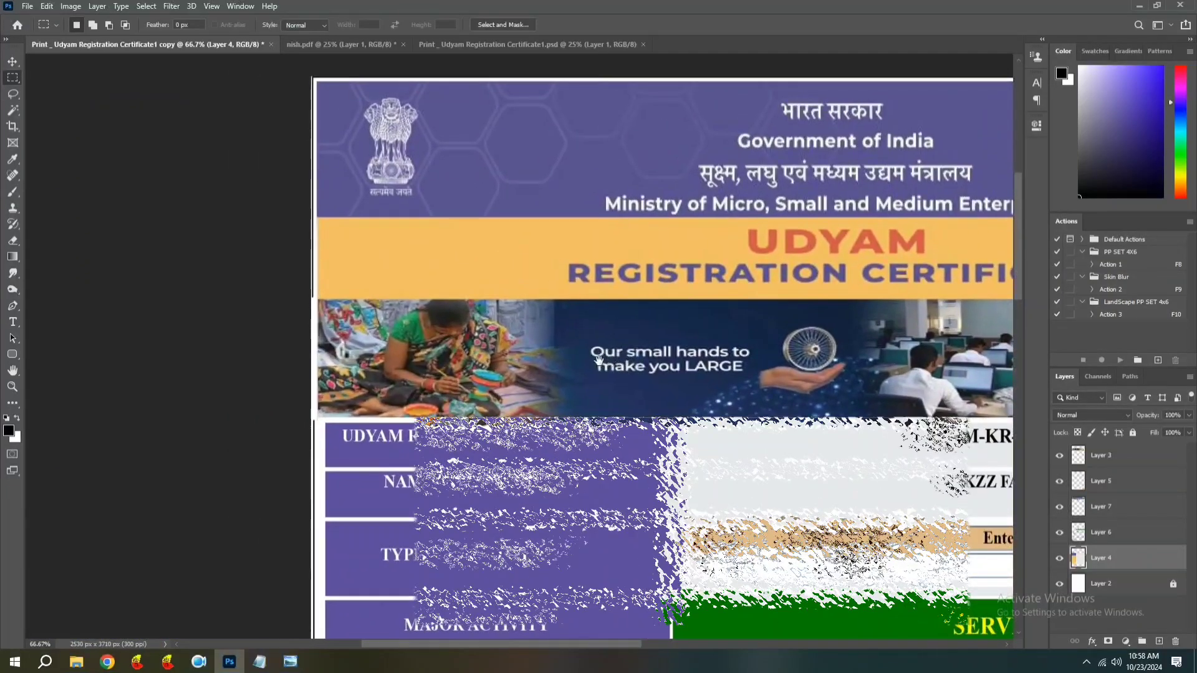
click(315, 298)
click(376, 337)
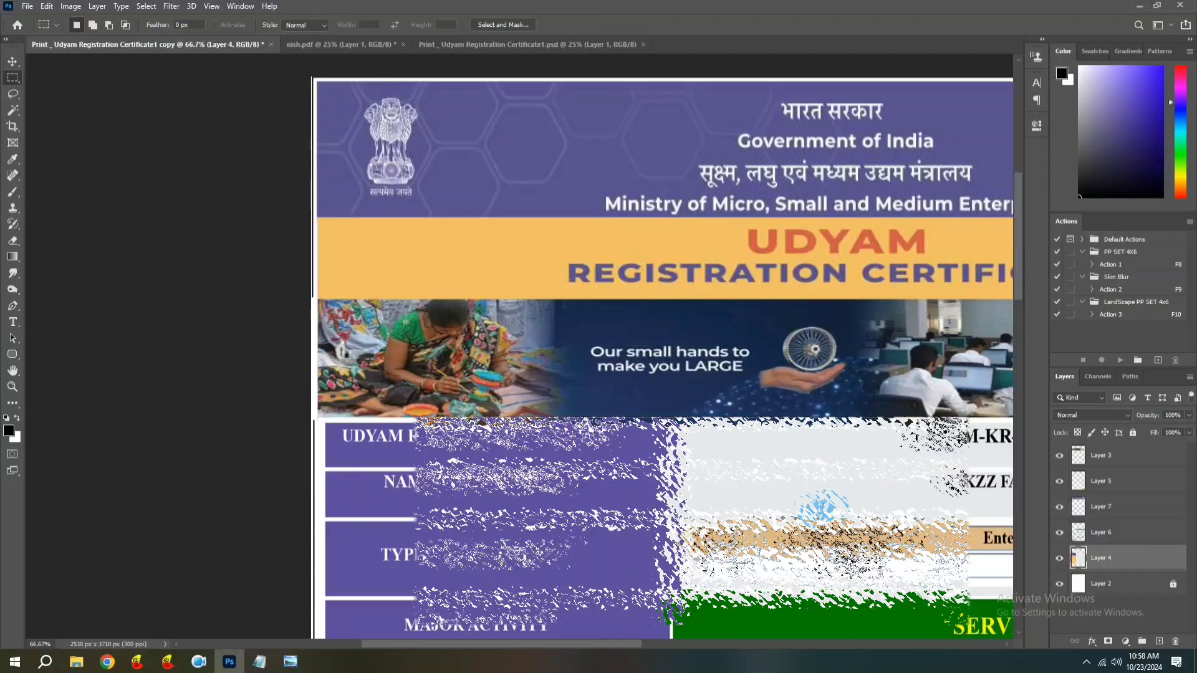
click(1119, 457)
ctrl+click(1101, 534)
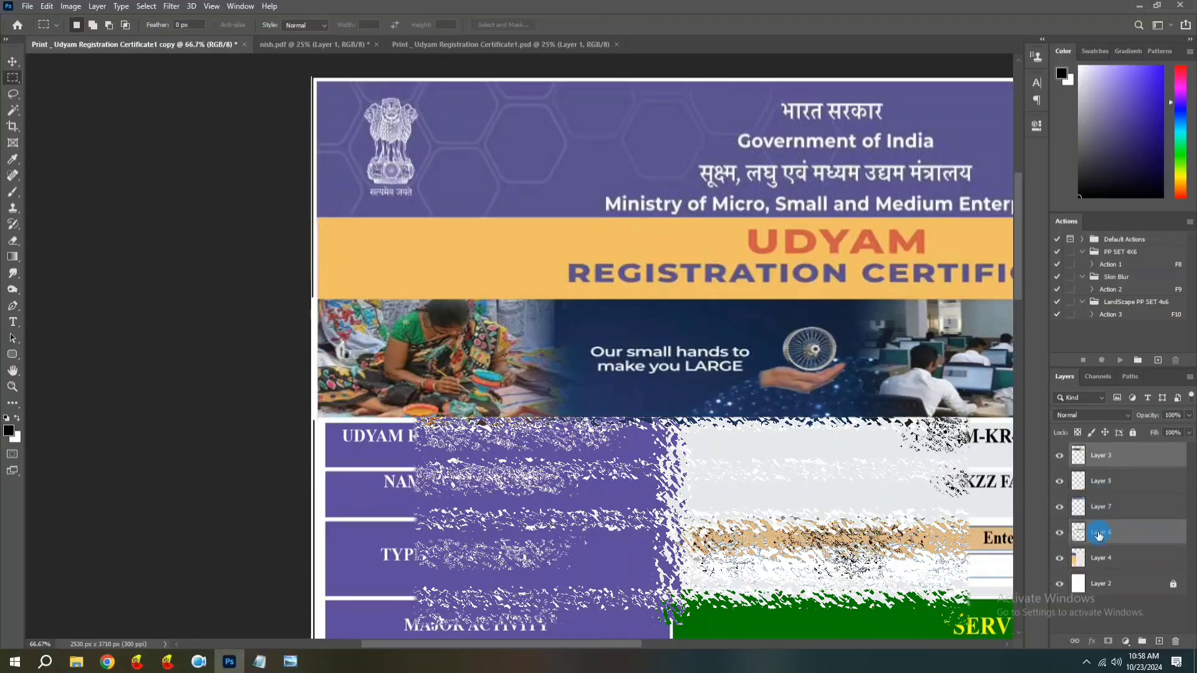
click(1099, 507)
key(v)
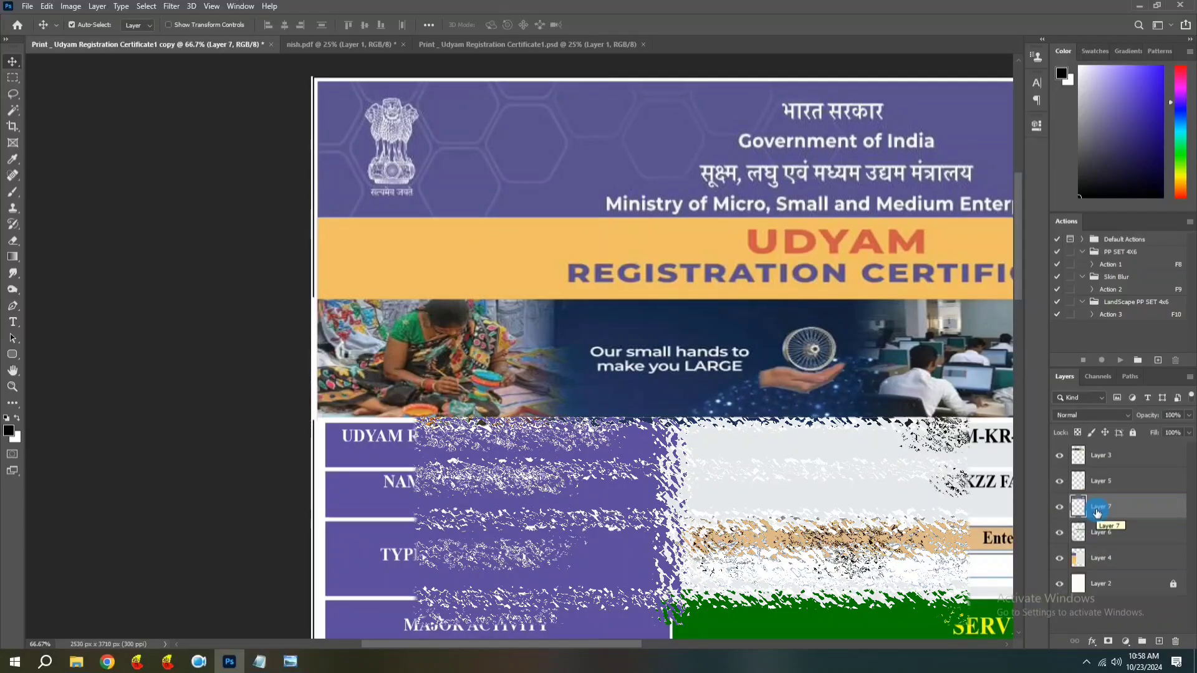
click(1097, 560)
key(m)
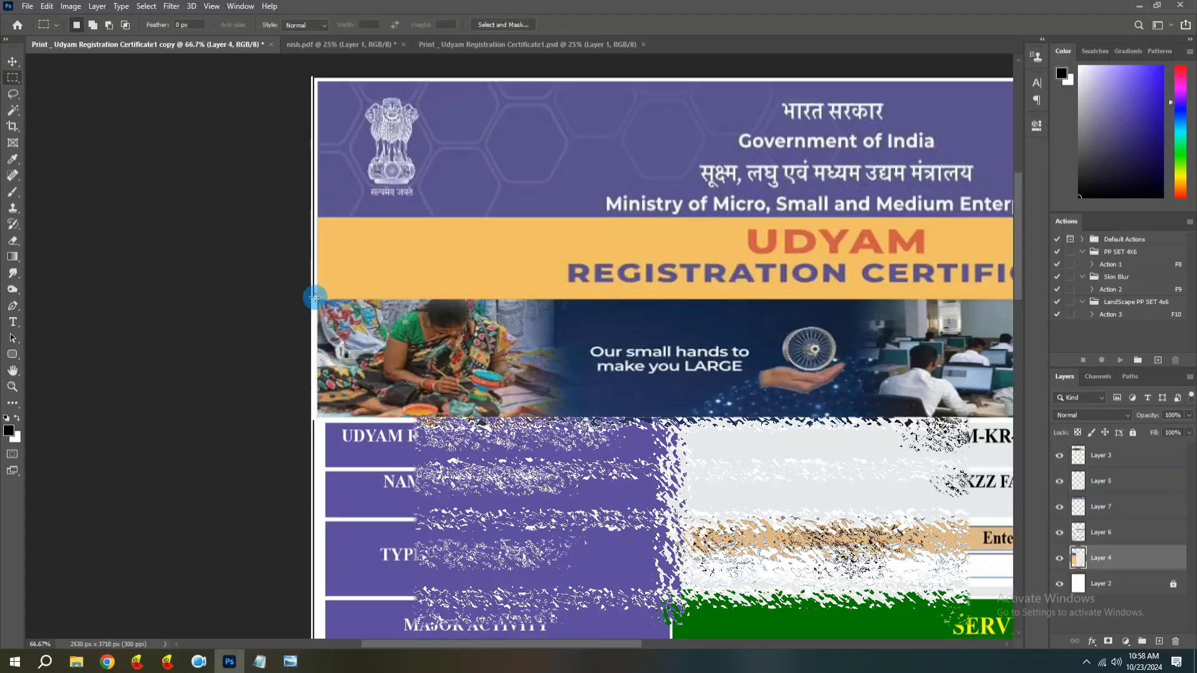
drag(314, 298, 315, 420)
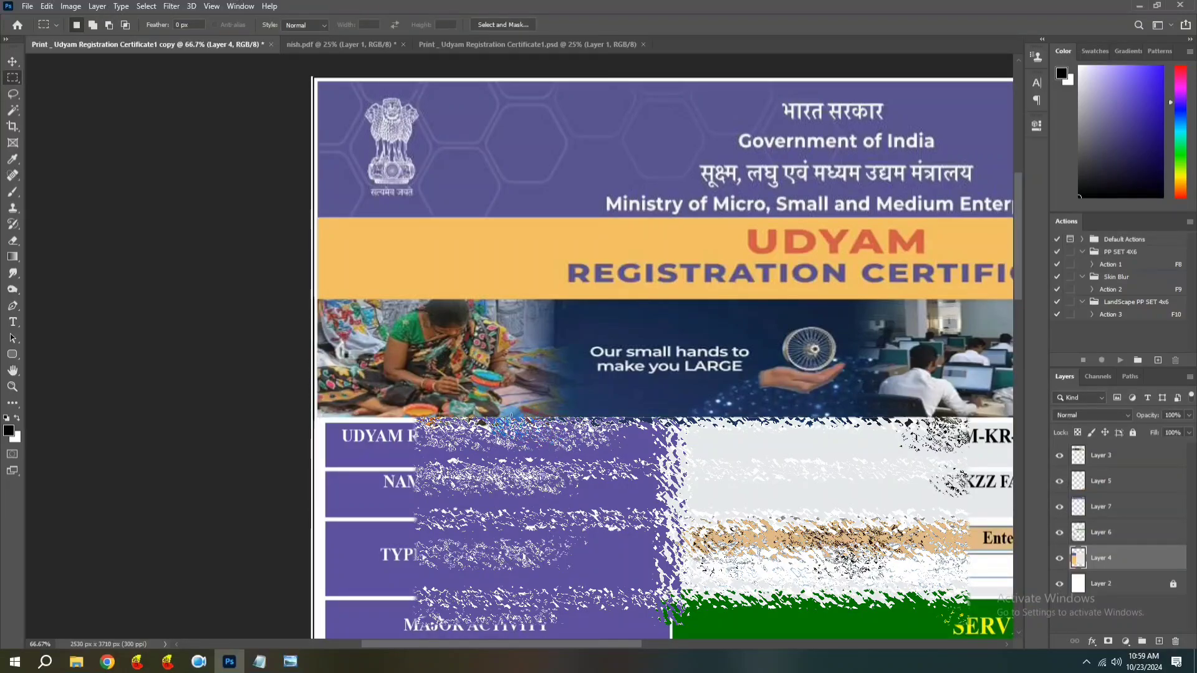
- Fill the right border gap beside the photo banner on Layer 4 with a thin black segment and scale it to 66.67% width
drag(779, 396, 578, 374)
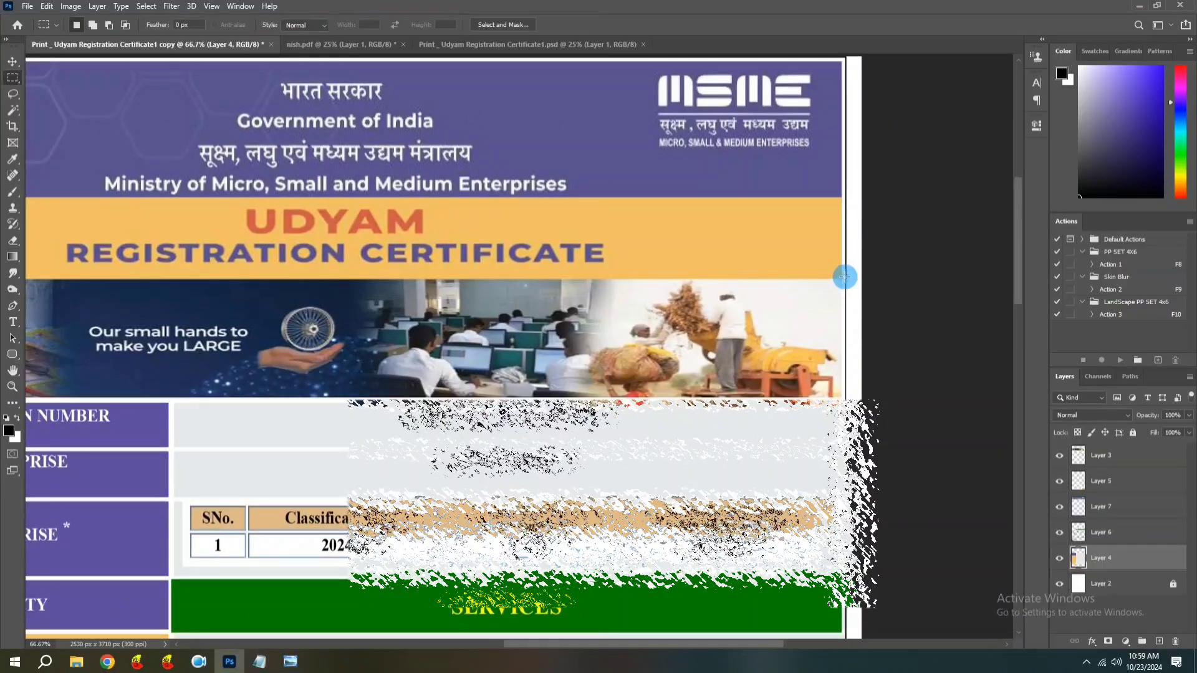
drag(845, 276, 882, 411)
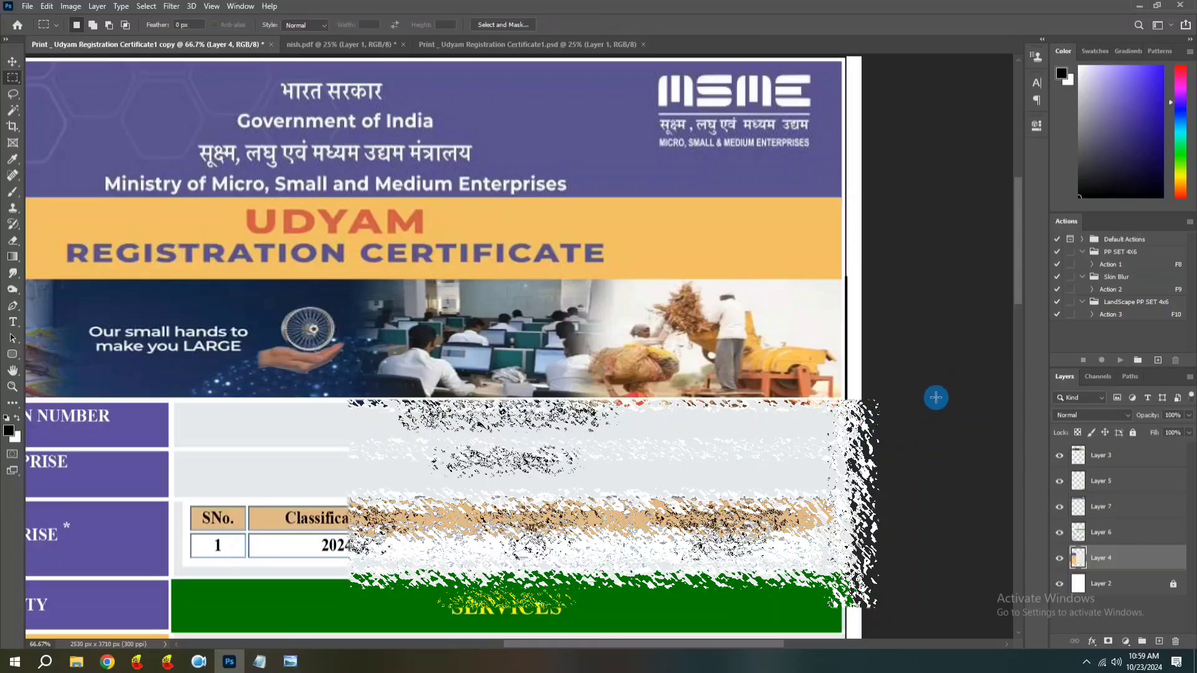
key(ctrl+t)
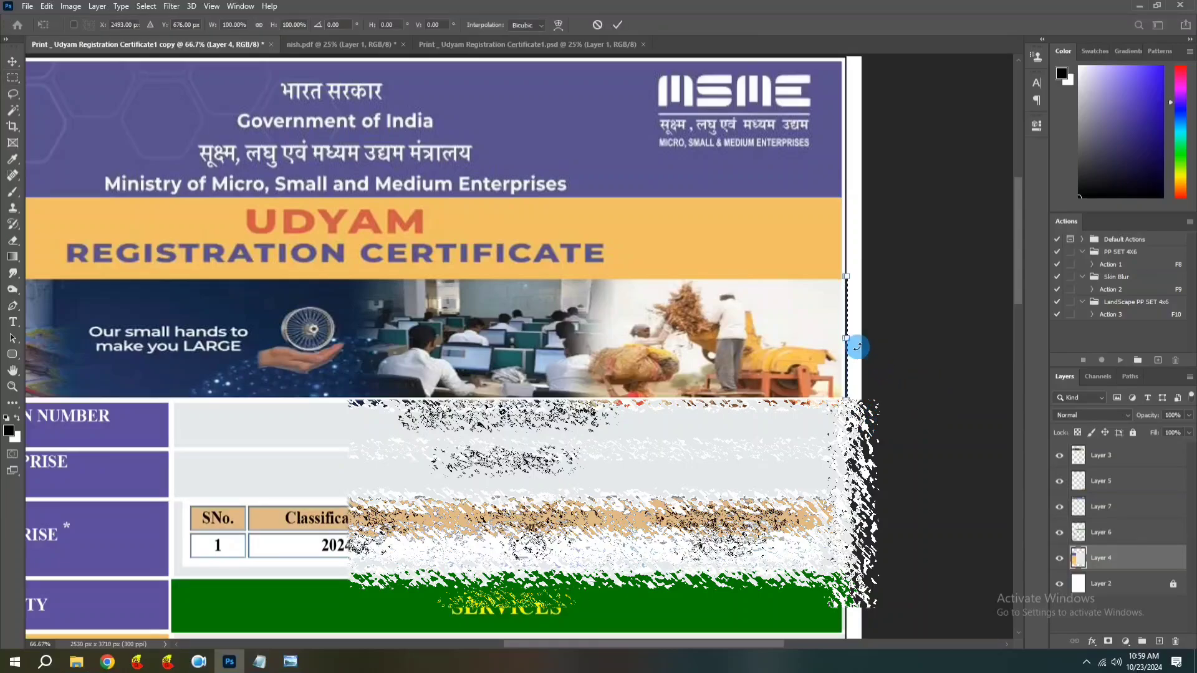
drag(849, 342, 848, 341)
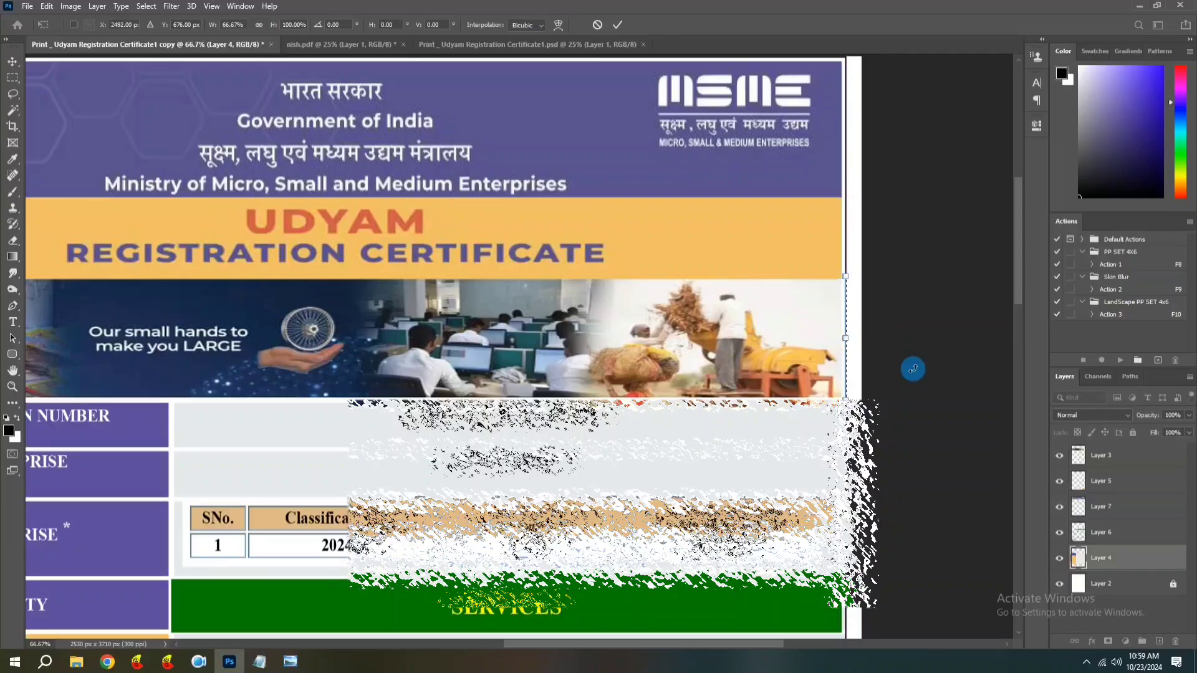
key(Return)
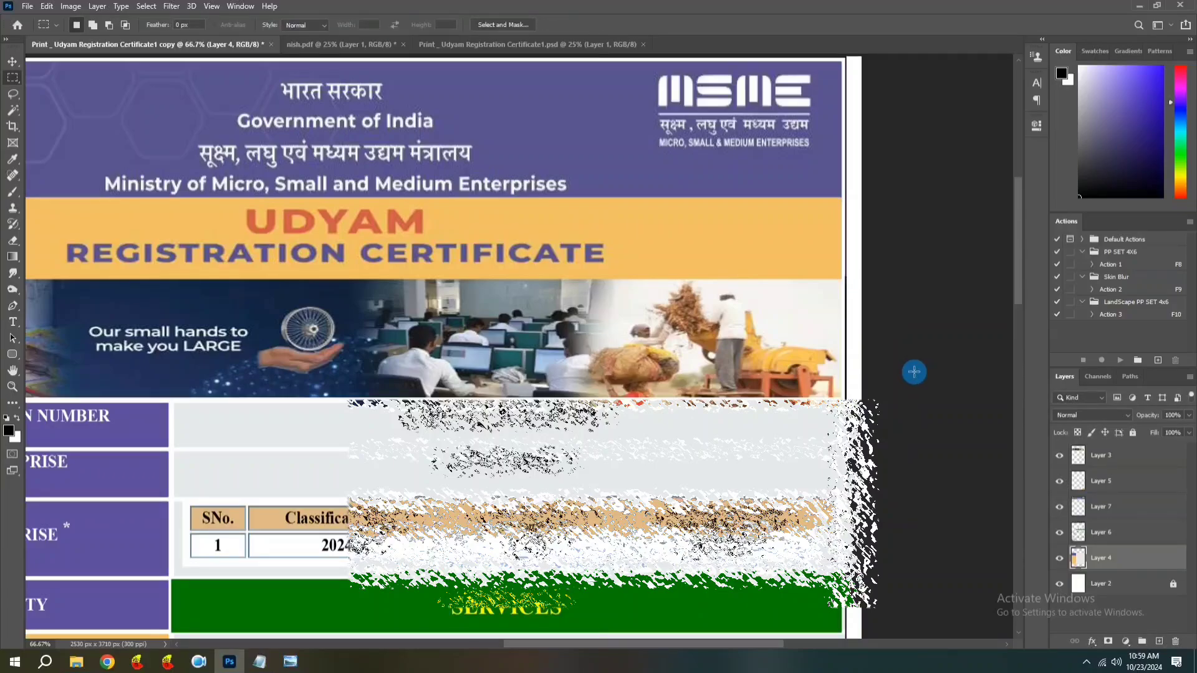
- Select the footer strip with the website links, social icons and QR code in nish.pdf for copying
key(ctrl+minus)
key(ctrl+minus)
key(ctrl+minus)
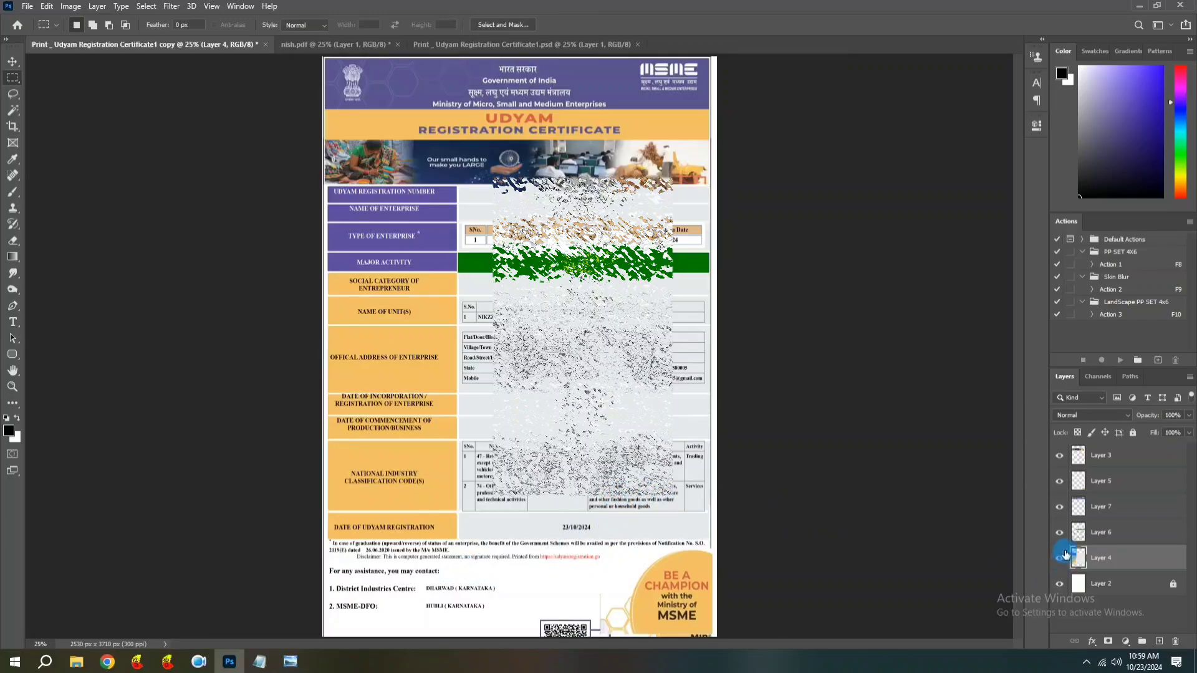
click(349, 44)
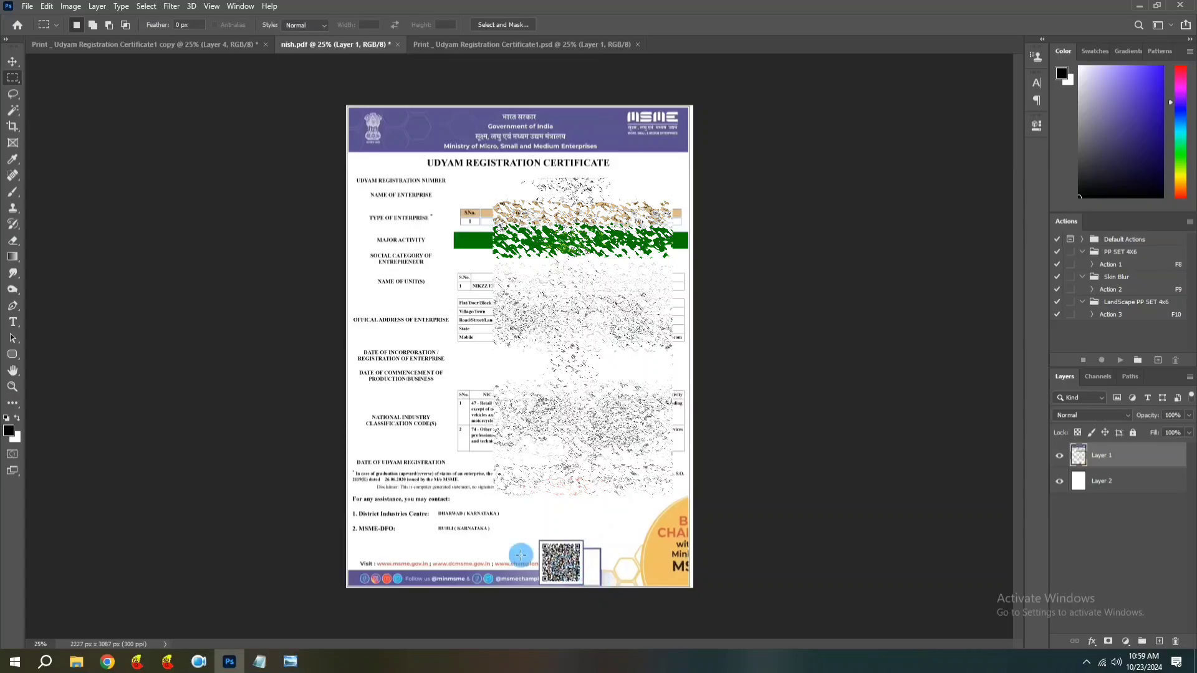
click(143, 44)
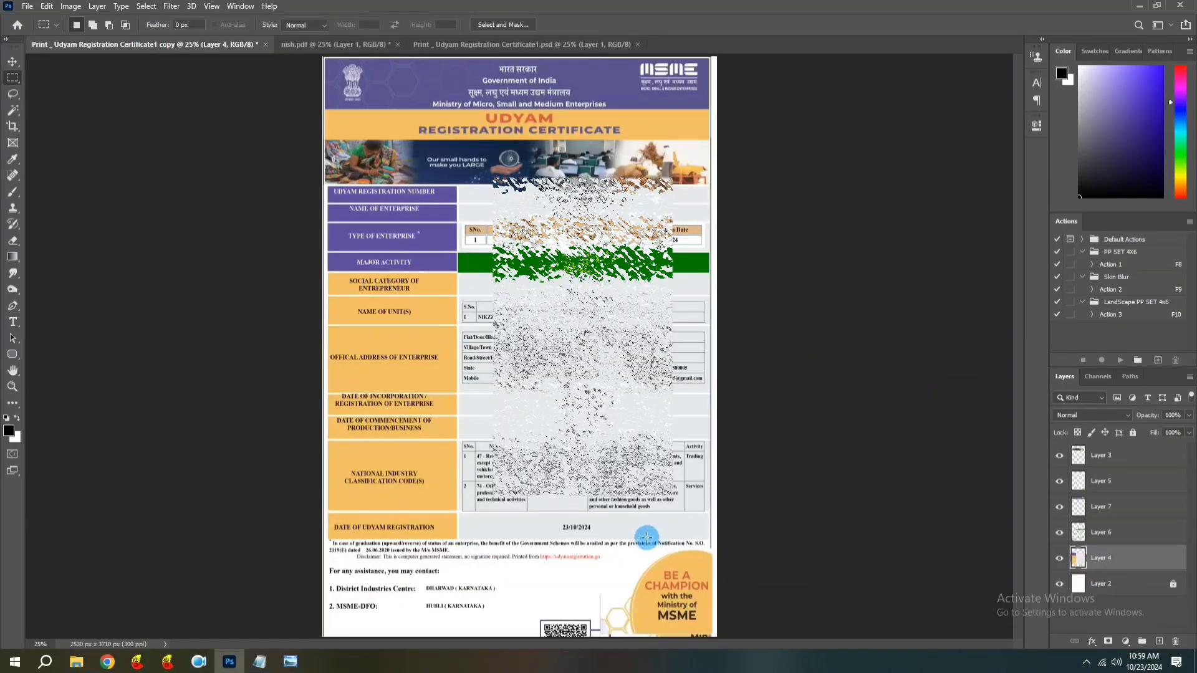
click(317, 47)
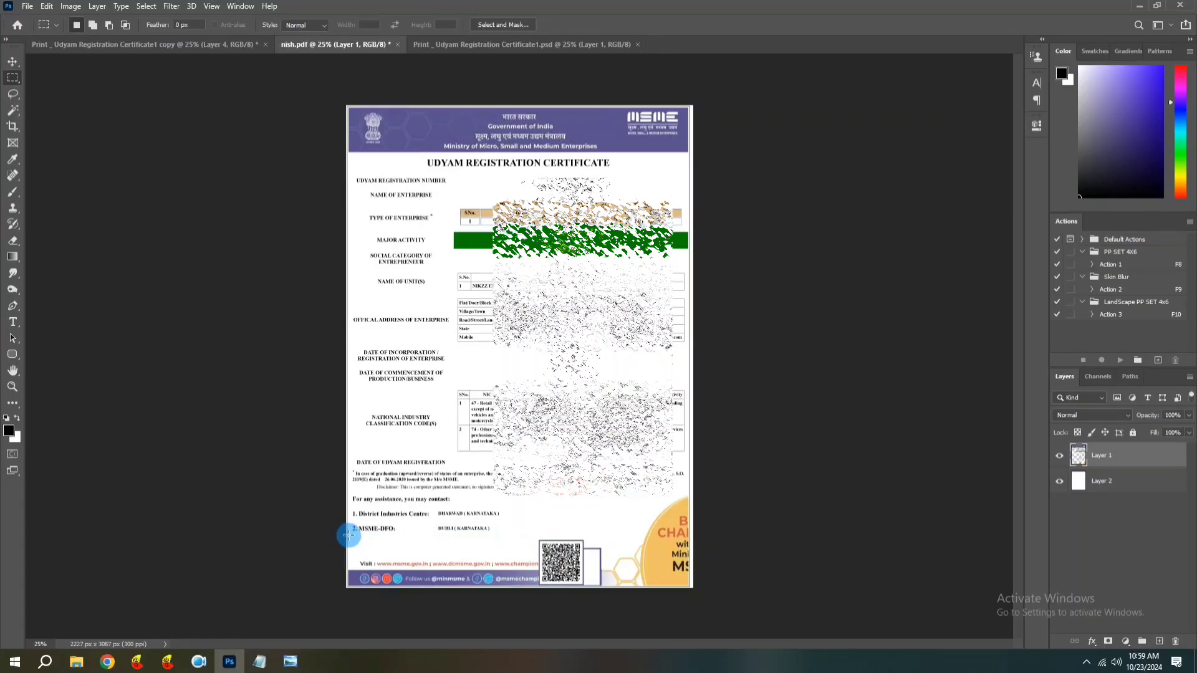
drag(348, 535, 612, 588)
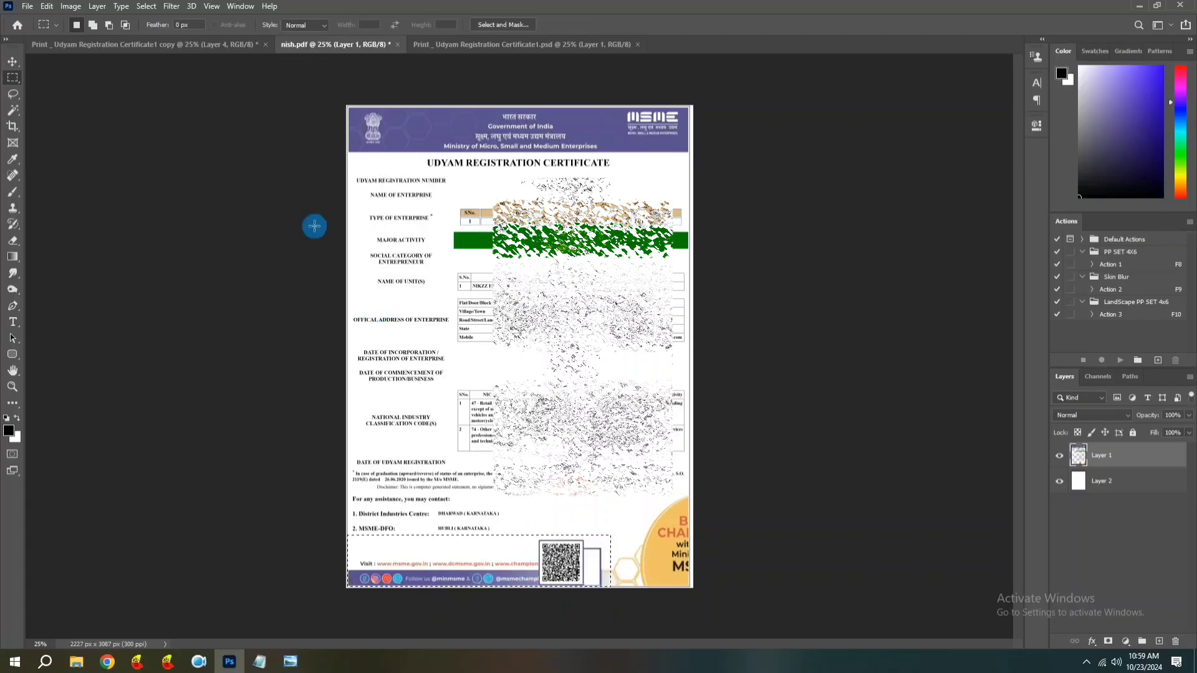
- Delete the old footer area with the QR code from Layer 6 of the certificate template
click(182, 45)
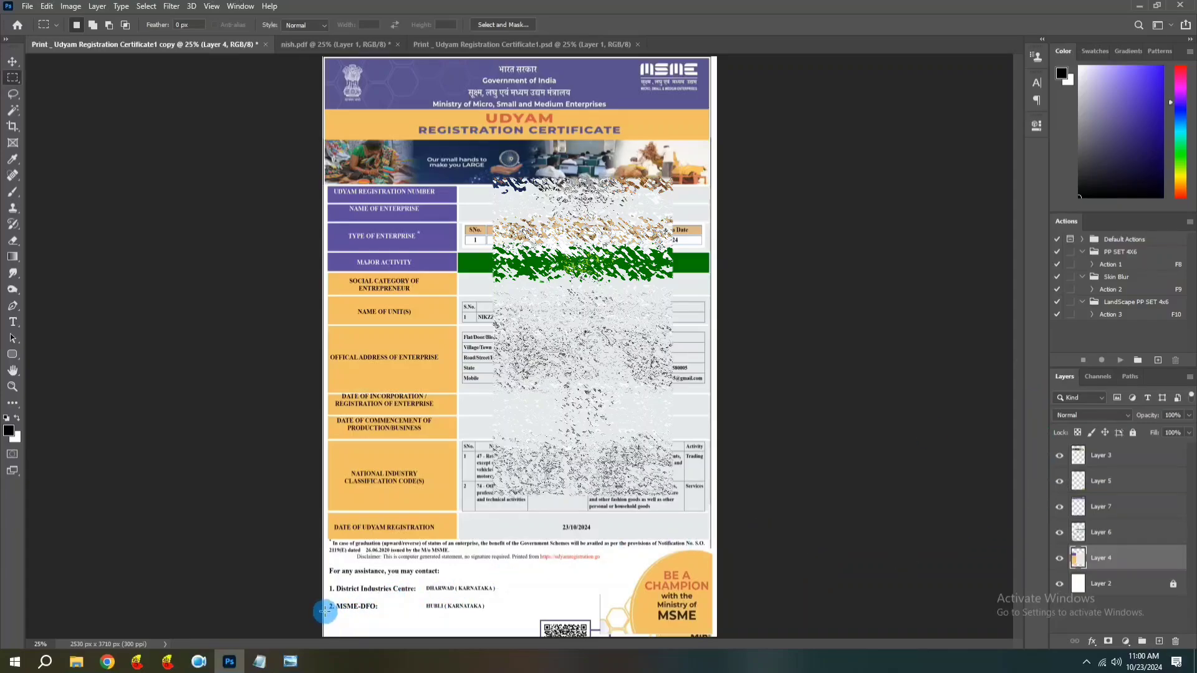
click(1083, 533)
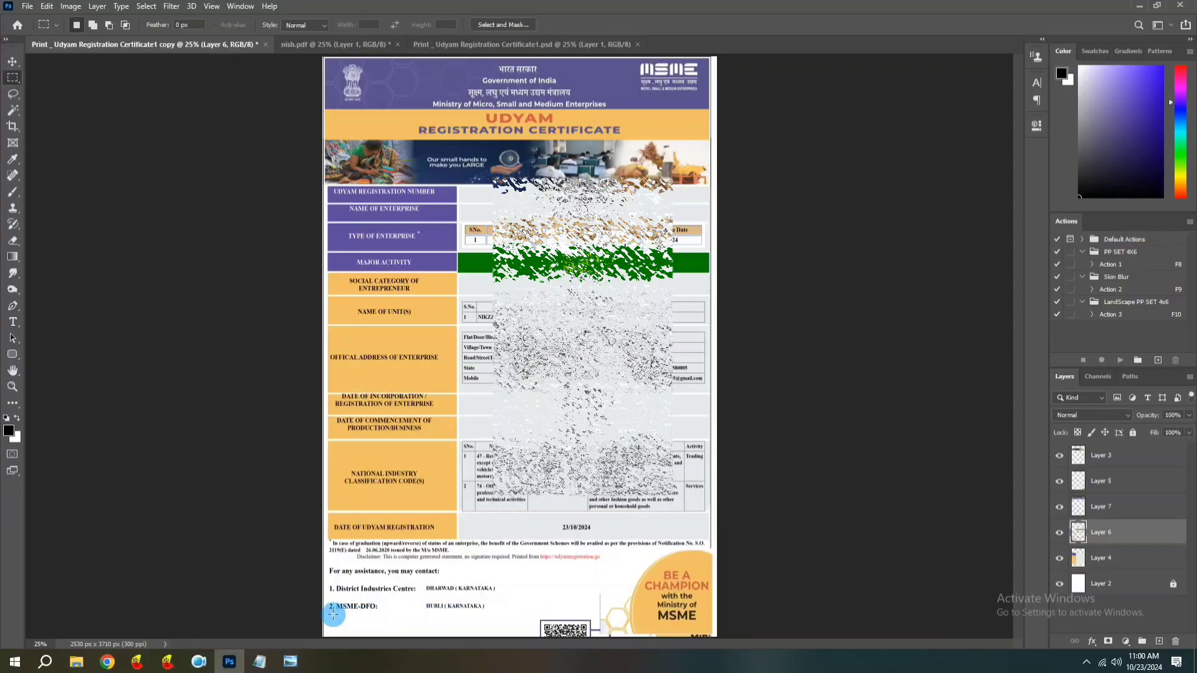
mouse_move(325, 613)
mouse_down()
mouse_move(361, 628)
mouse_move(628, 637)
mouse_up()
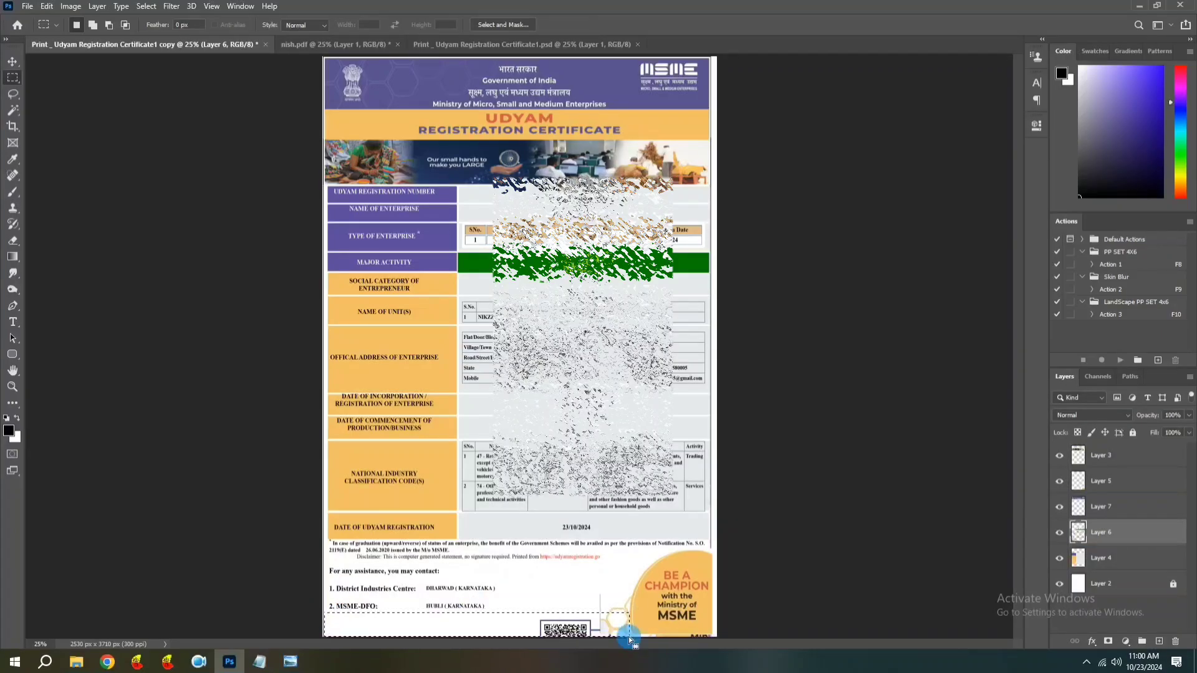
key(Delete)
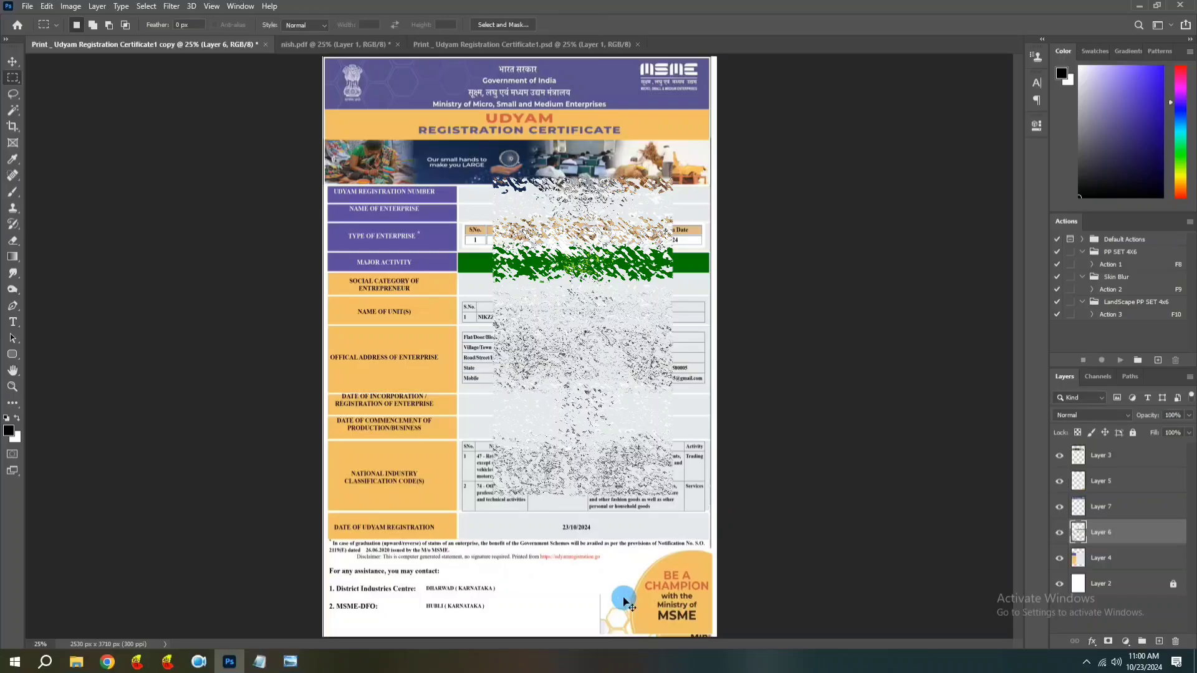
- Paste the copied footer strip into the template and place it along the page's lower-left edge
key(ctrl+v)
key(v)
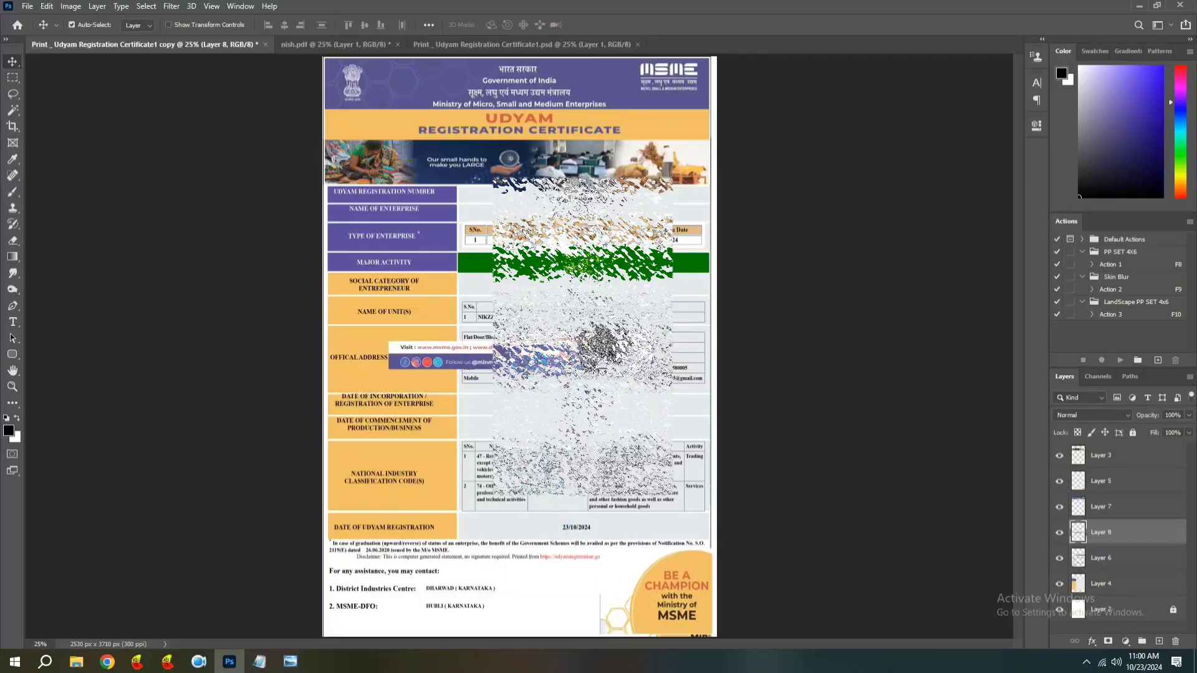
drag(552, 358, 496, 626)
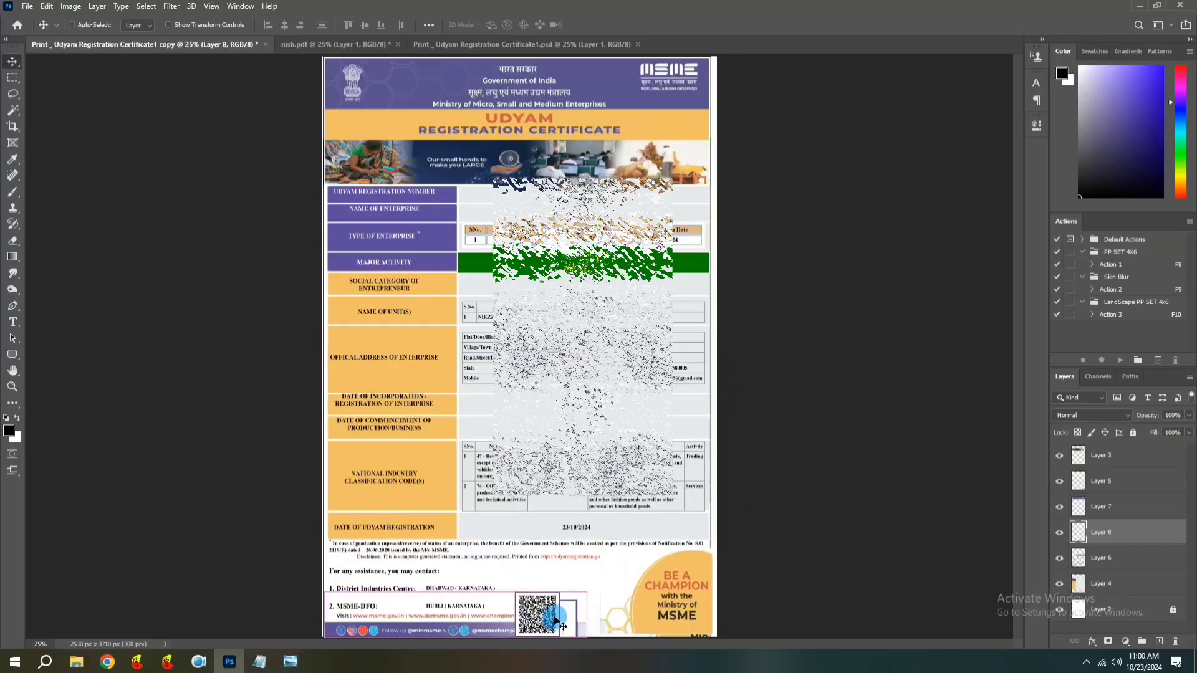
- Erase the leftover vertical line between the QR code and the "Be a Champion" badge on Layer 5
click(599, 620)
key(e)
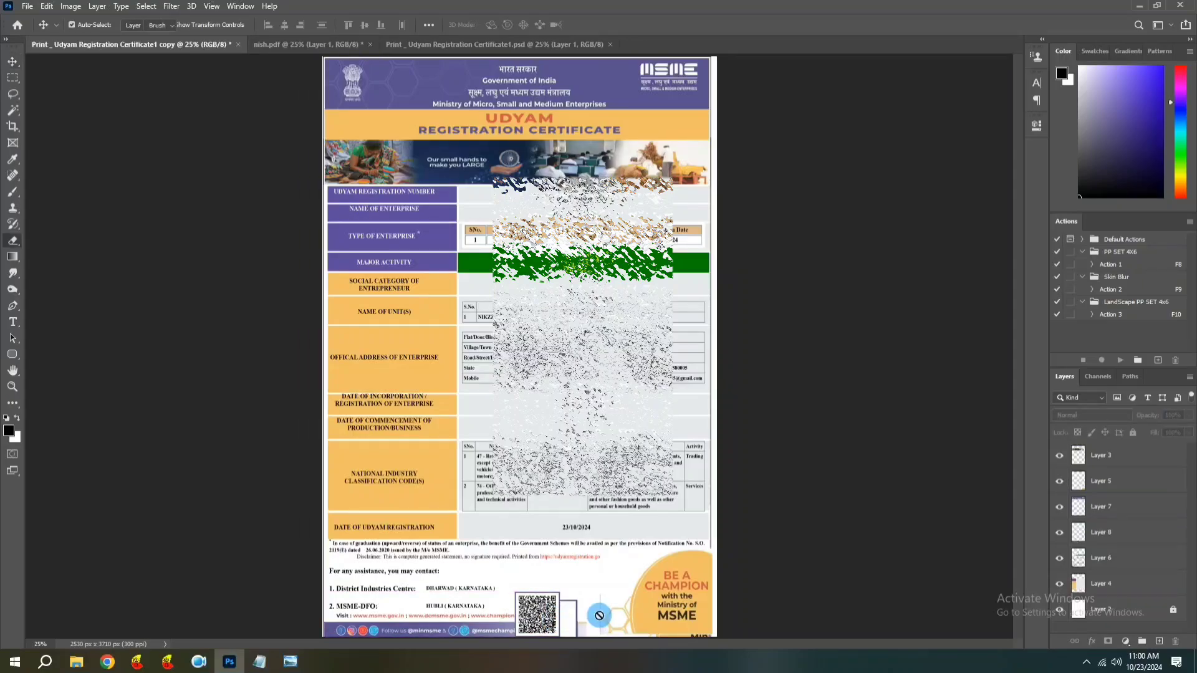
click(1092, 559)
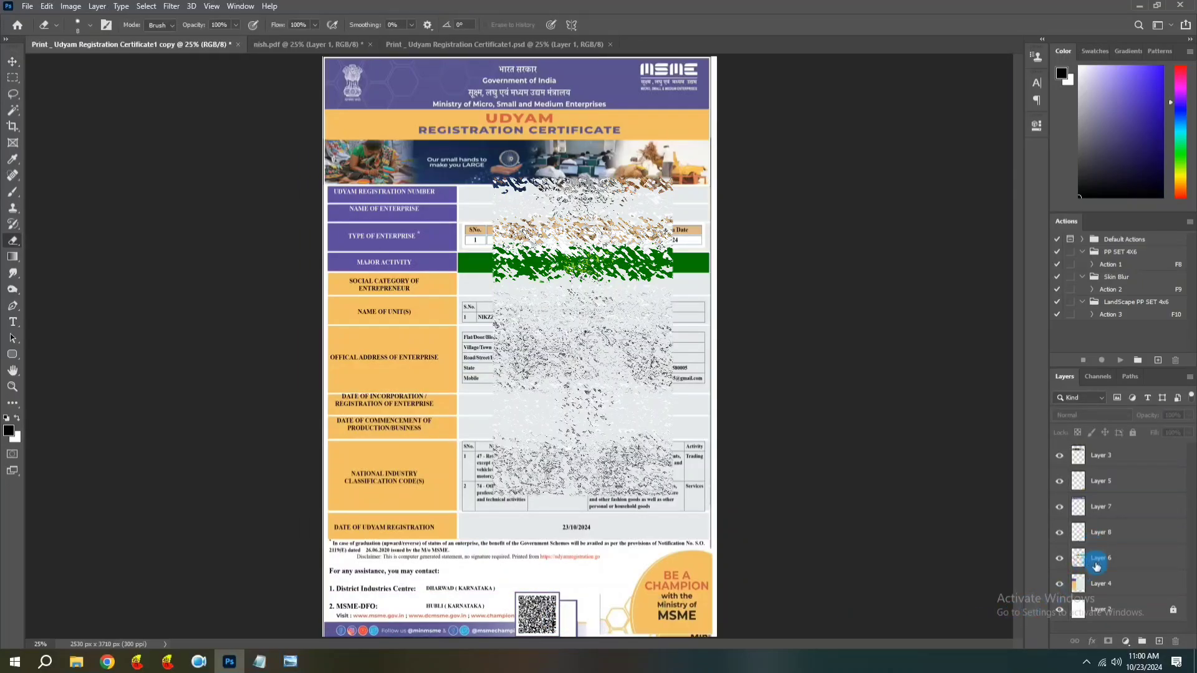
key(v)
click(537, 625)
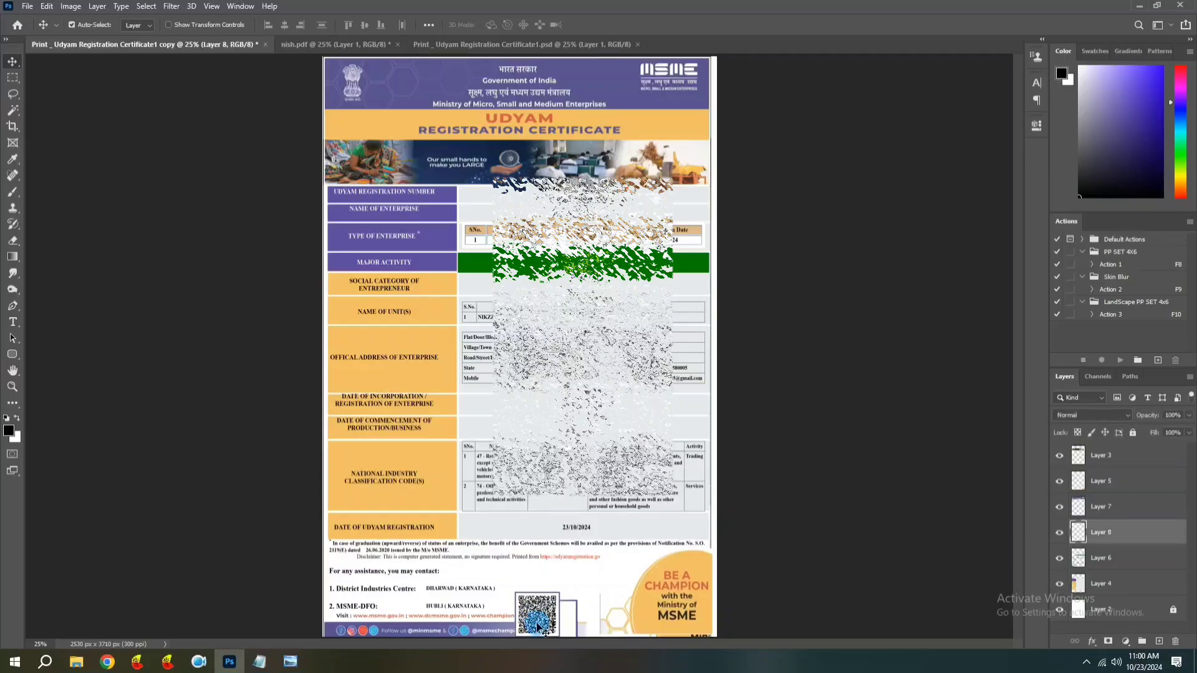
key(e)
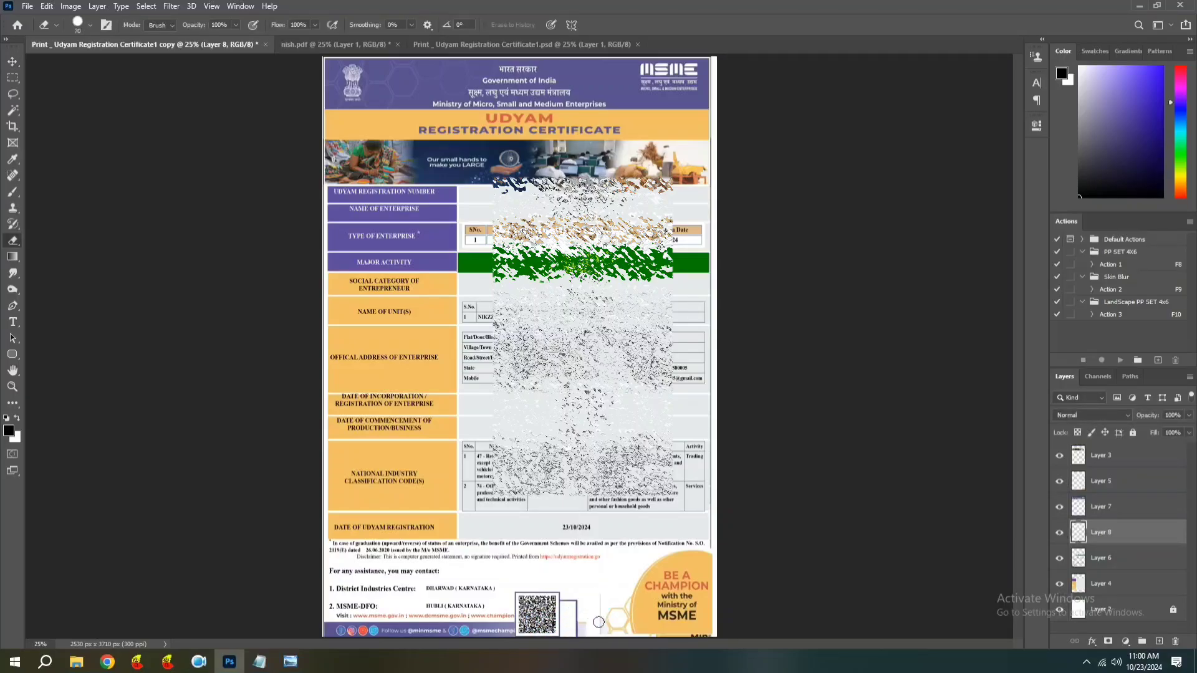
click(1084, 585)
click(1079, 563)
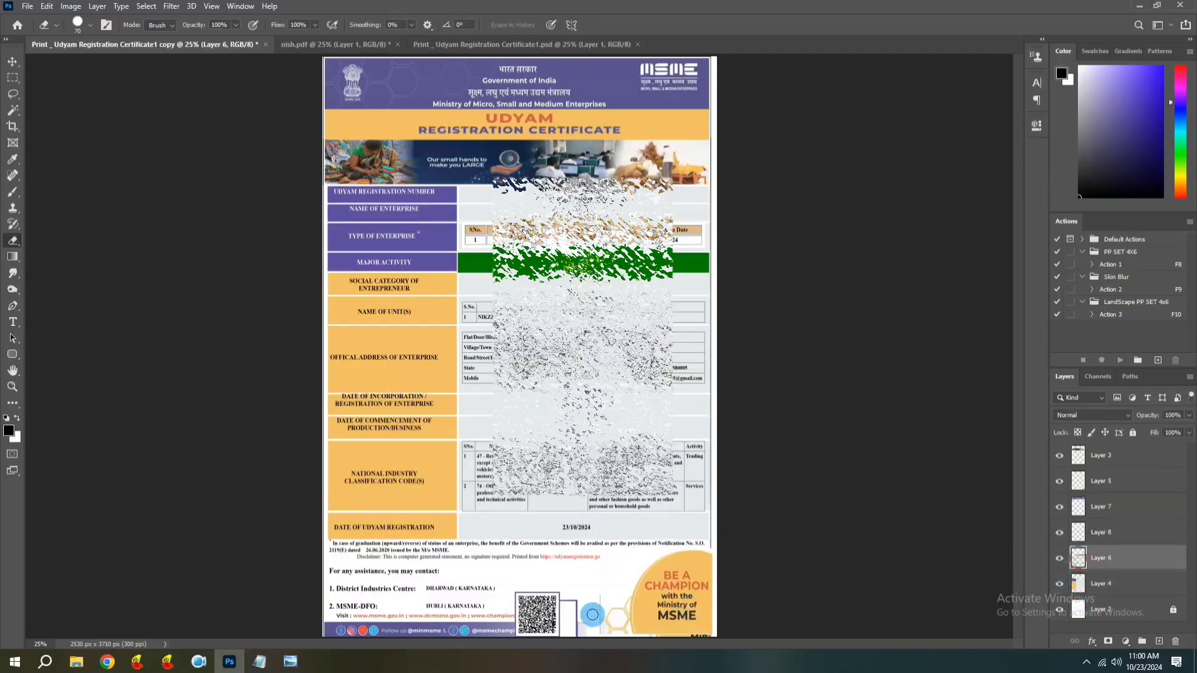
click(1071, 586)
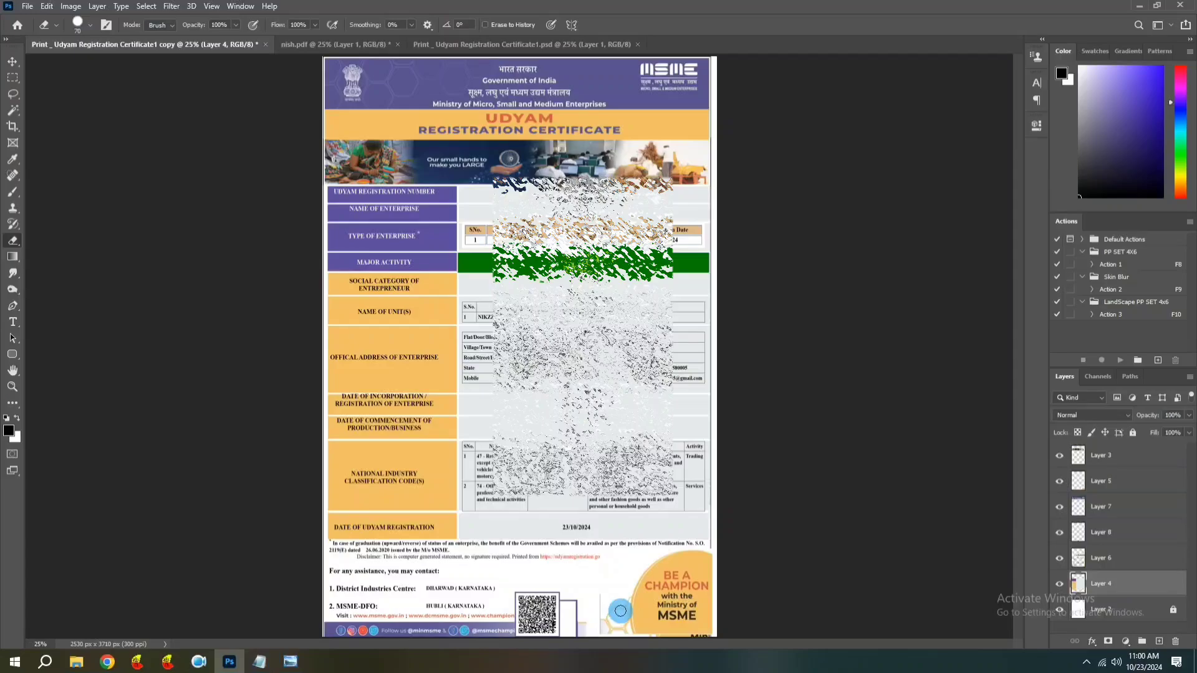
key(v)
click(662, 607)
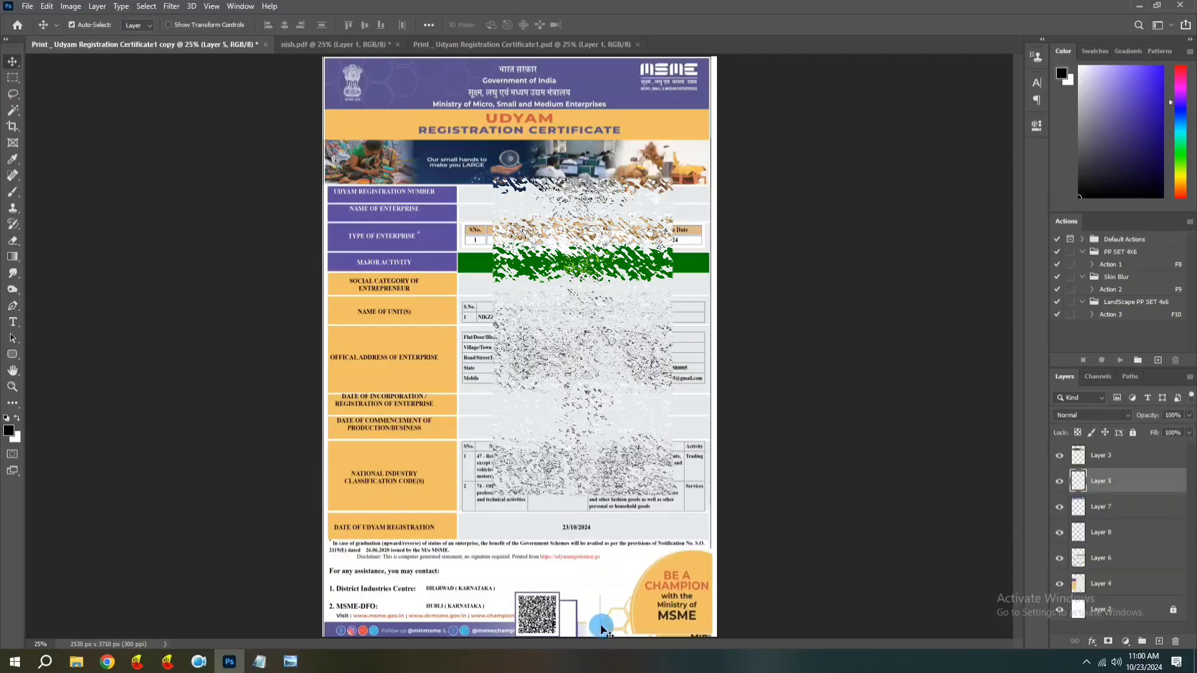
key(e)
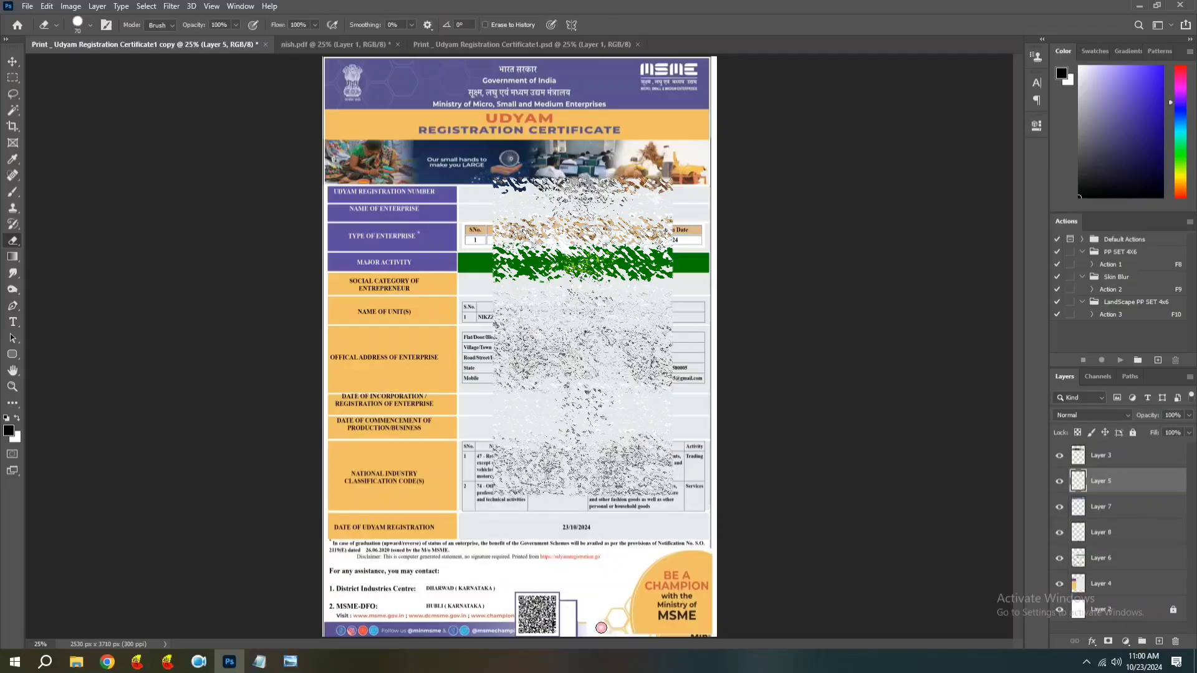
- Stretch the pasted footer strip on Layer 8 to 107.37% width so it reaches the badge artwork
key(v)
click(537, 615)
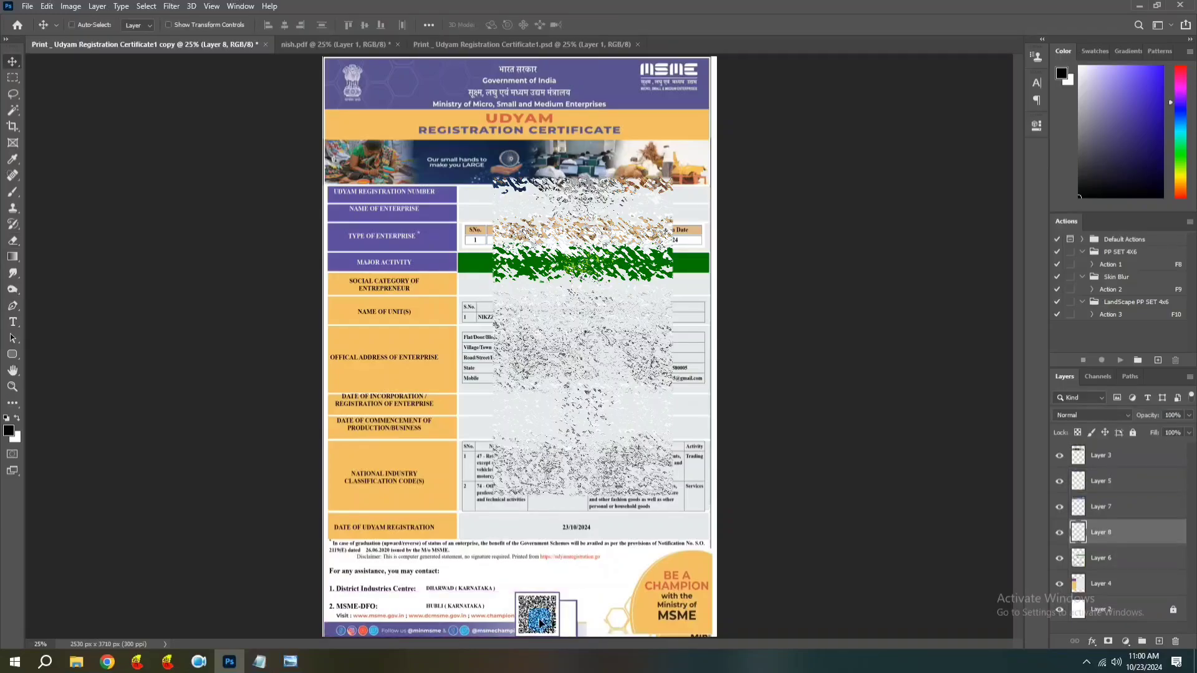
key(ctrl+t)
drag(586, 620, 605, 616)
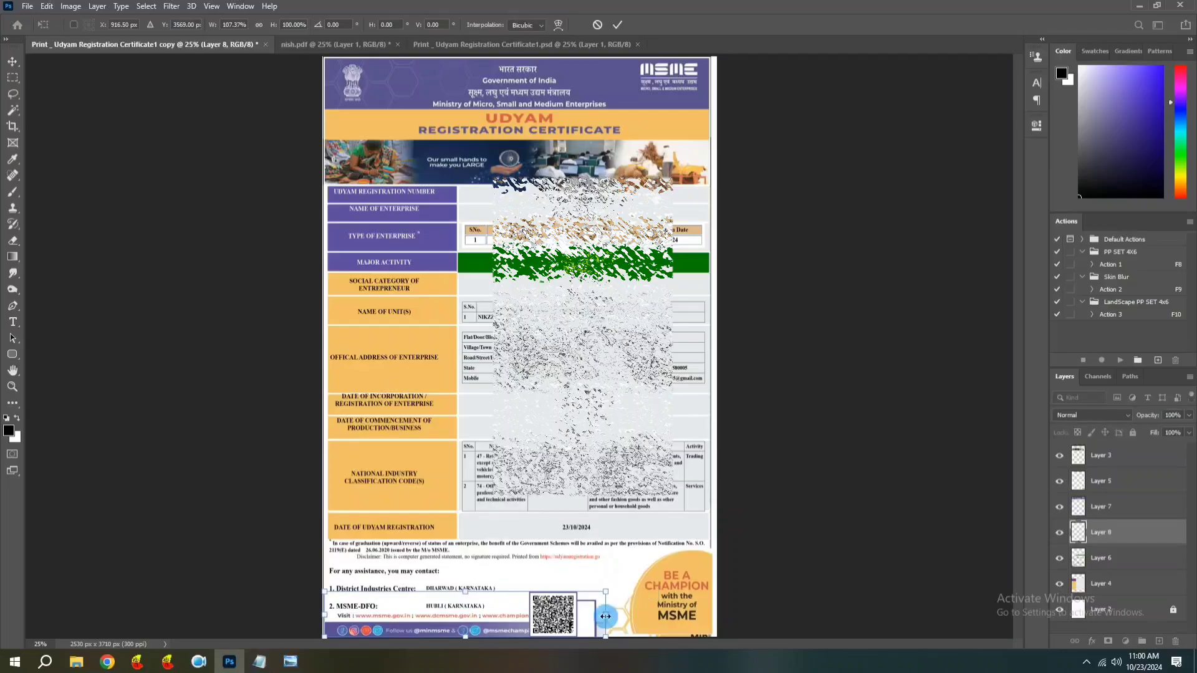
key(Return)
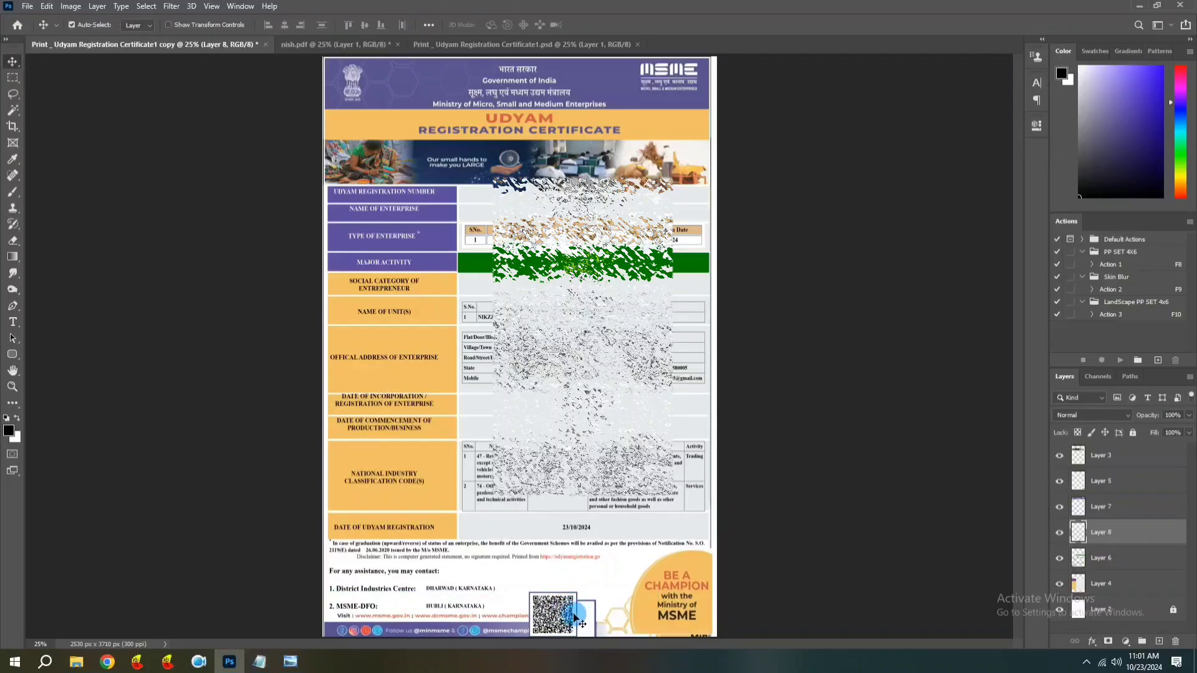
- Compress the "For any assistance" contact lines on Layer 6 vertically so they sit clear of the footer links
click(457, 589)
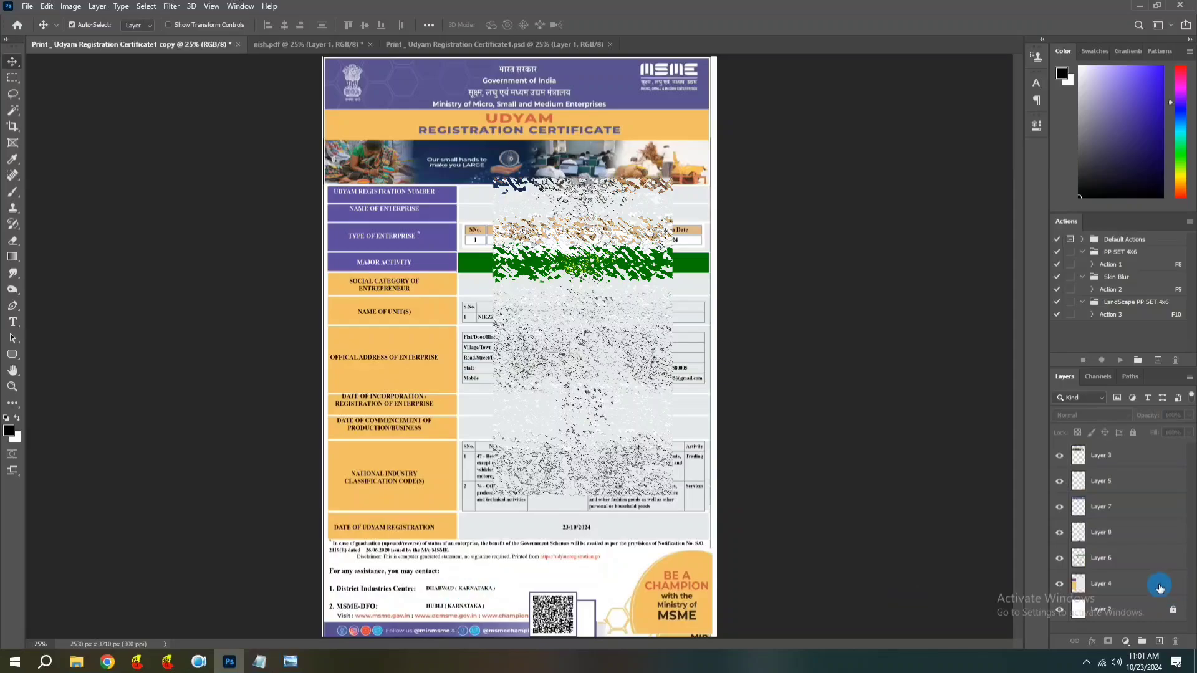
click(1113, 557)
key(m)
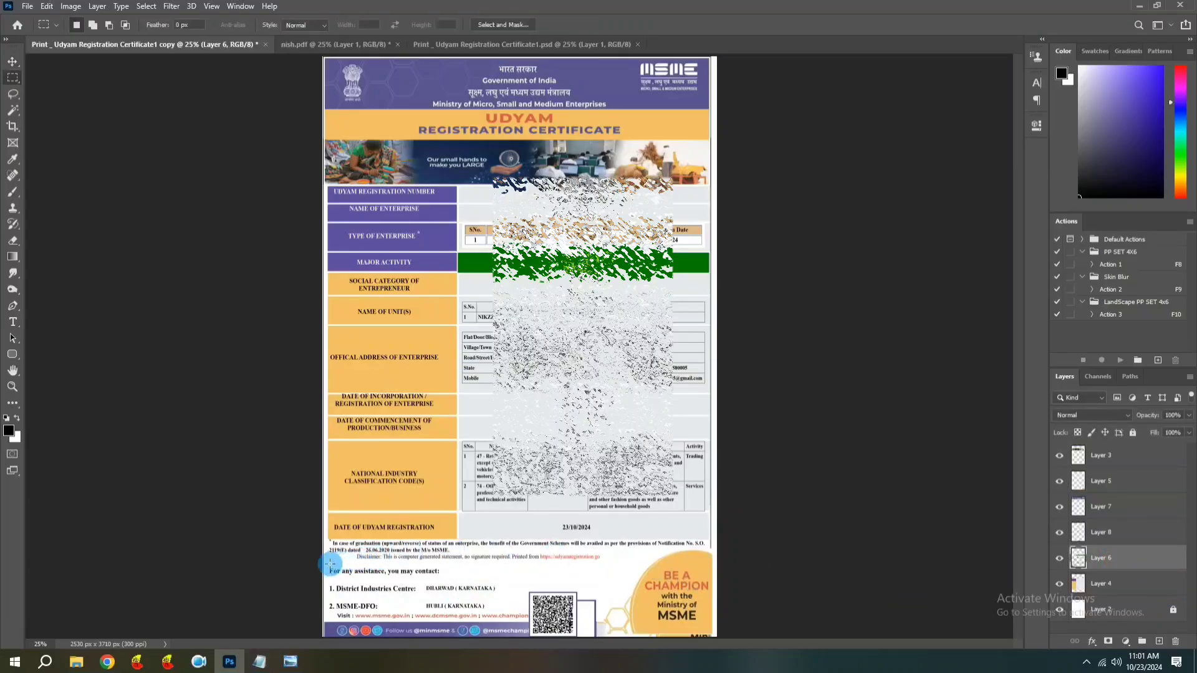
drag(325, 566, 428, 606)
key(ctrl+t)
key(Return)
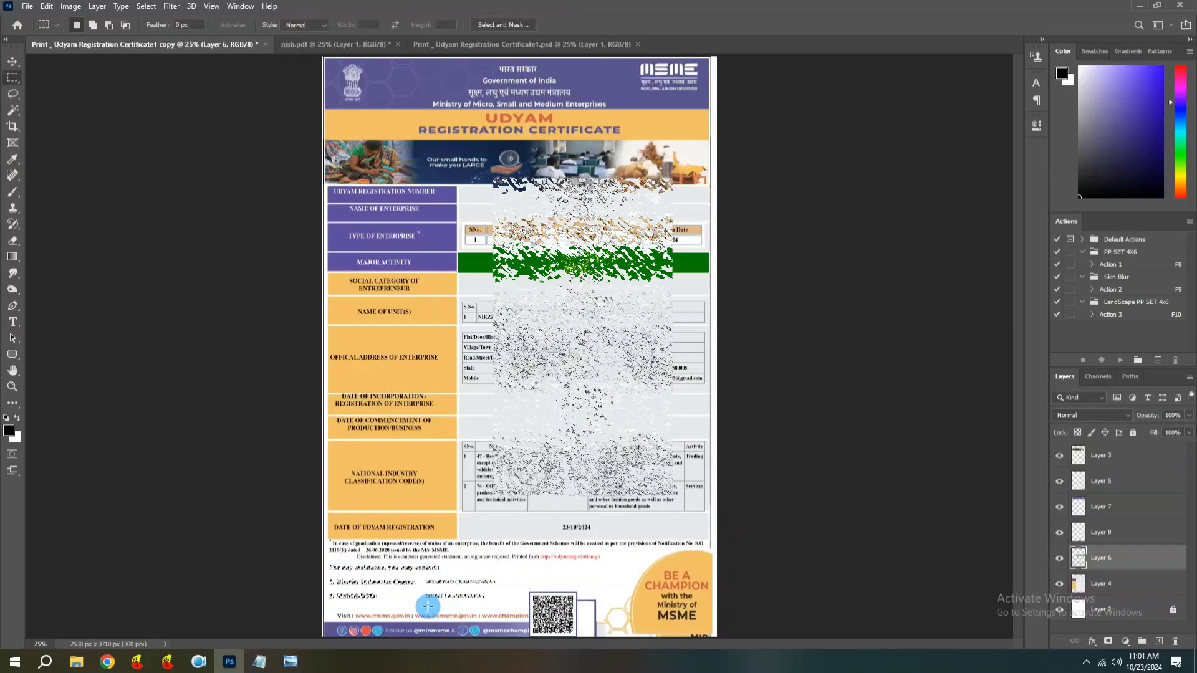
- Nudge all layers from Layer 3 down to Layer 4 together slightly right to centre the certificate on the page
key(v)
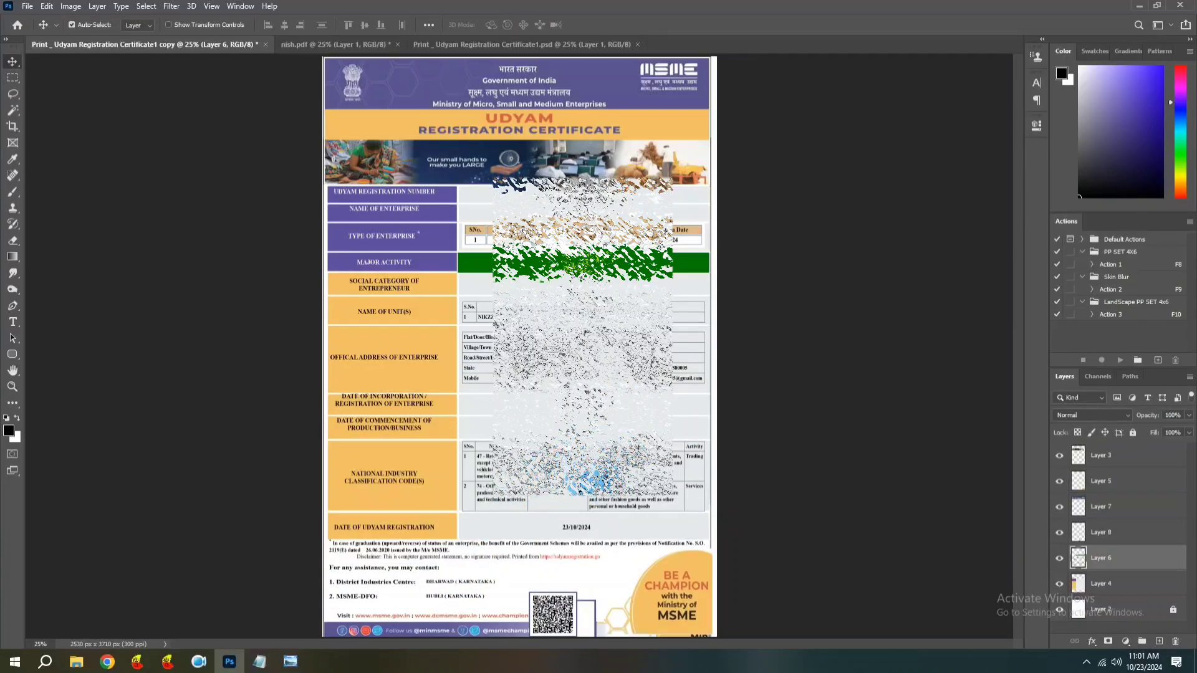
click(1099, 457)
shift+click(1101, 585)
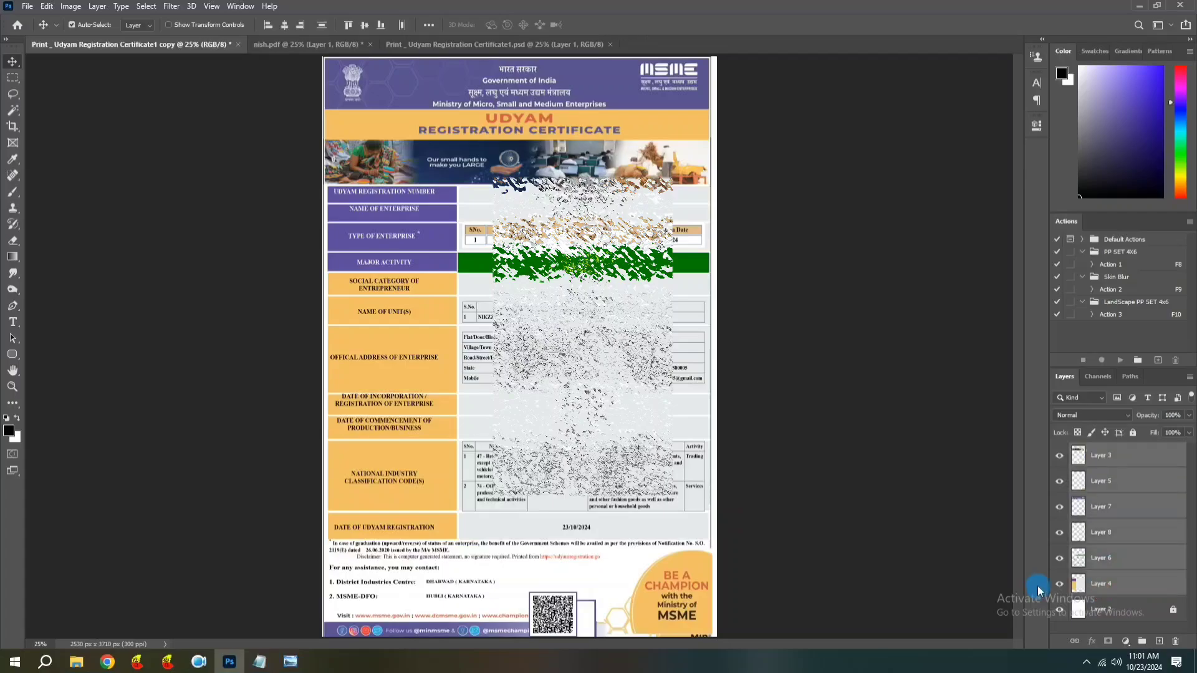
key(Right)
key(Right)
key(Right)
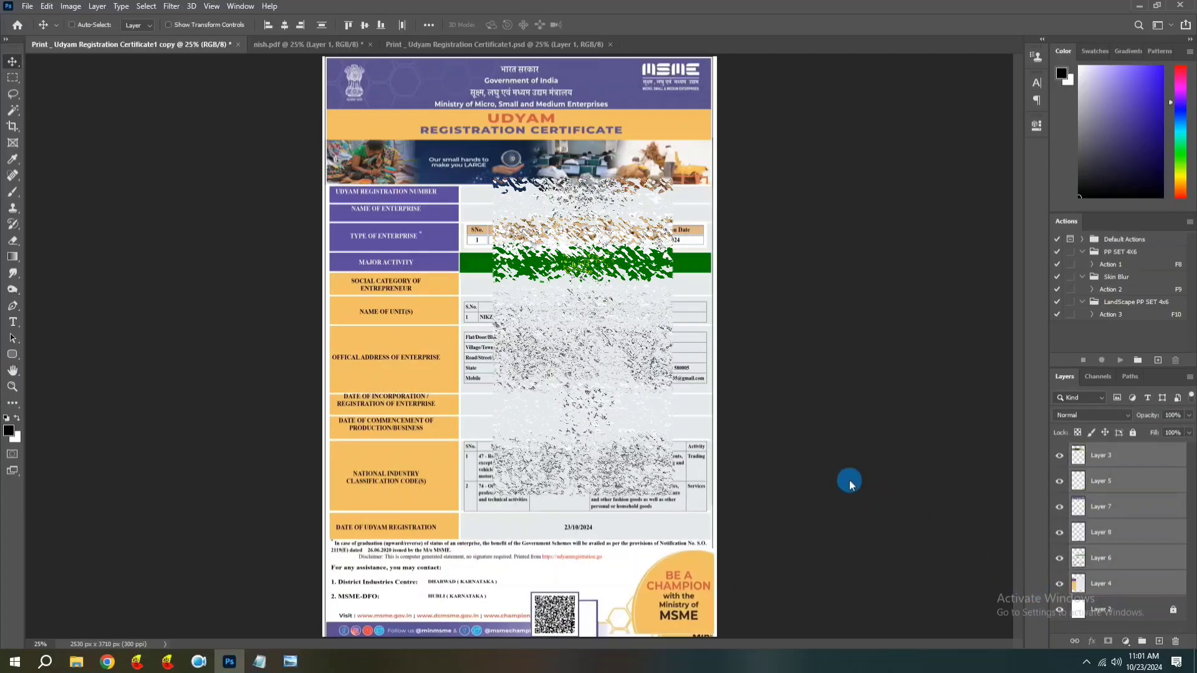
- Save the certificate to the Desktop as a Photoshop PDF copy using the High Quality Print preset
key(ctrl+shift+s)
click(338, 529)
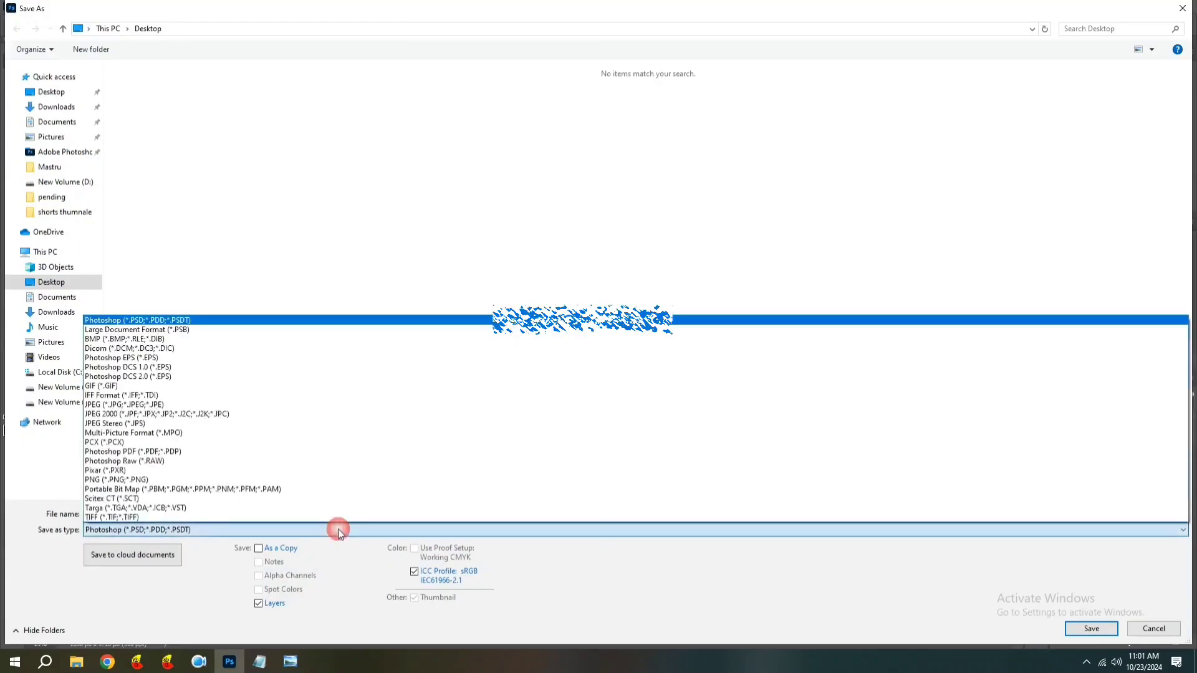
click(231, 452)
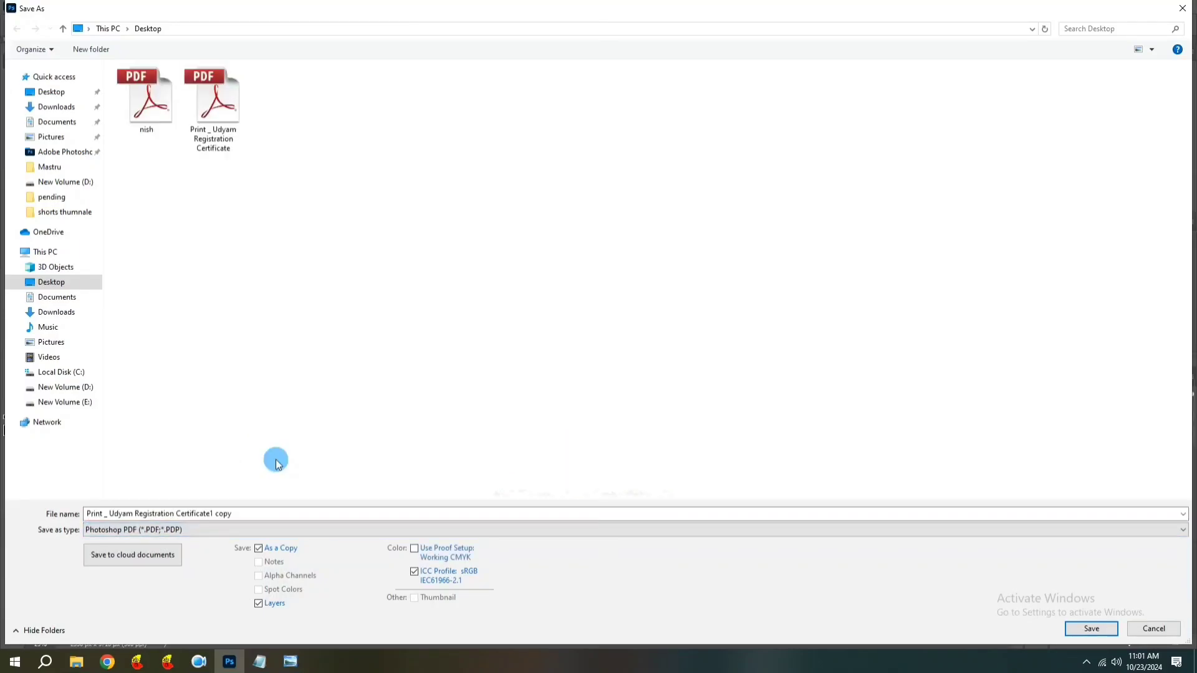
click(53, 90)
click(1029, 598)
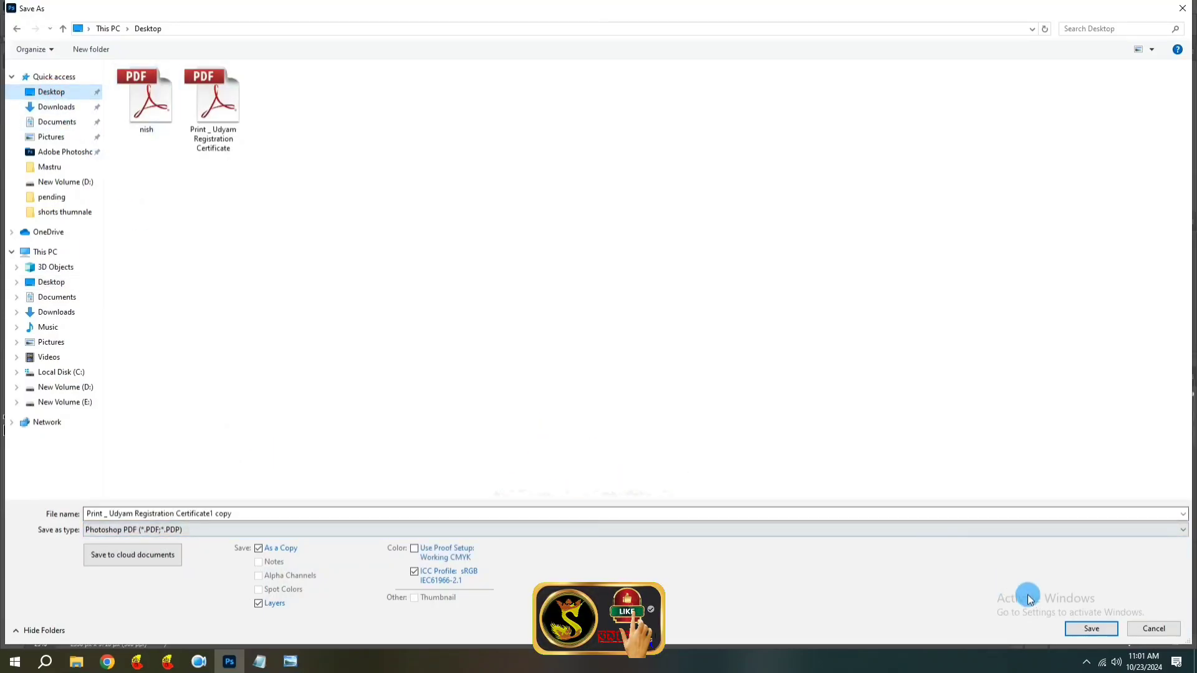
click(1088, 630)
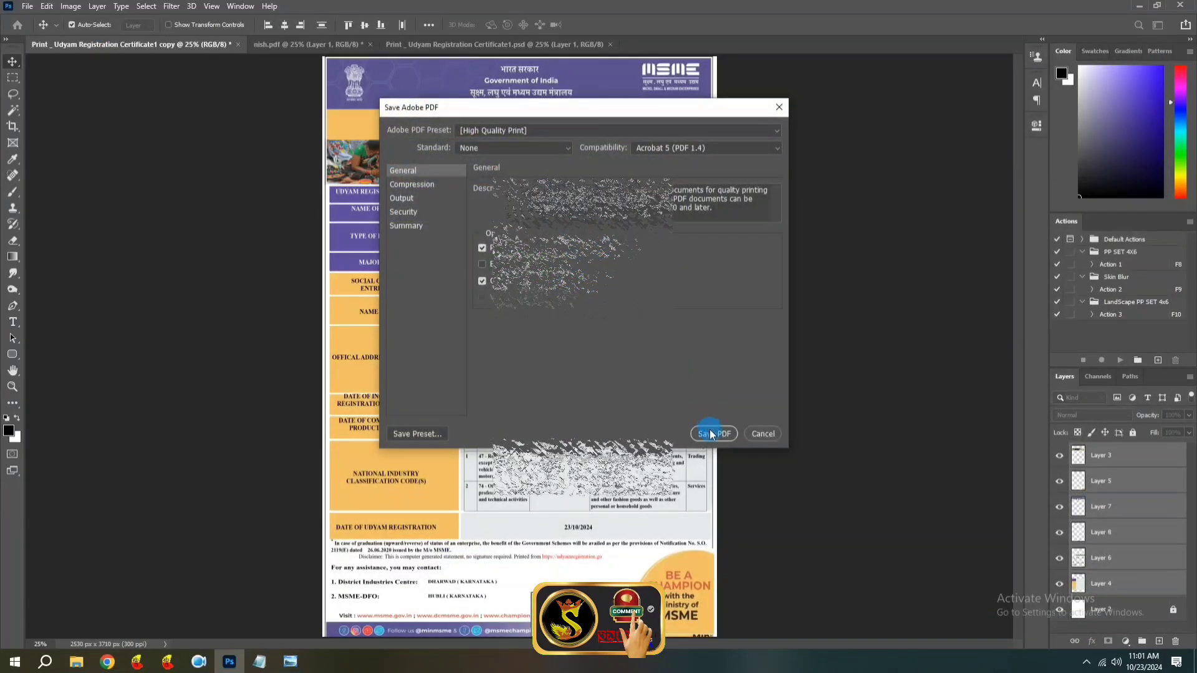
click(711, 434)
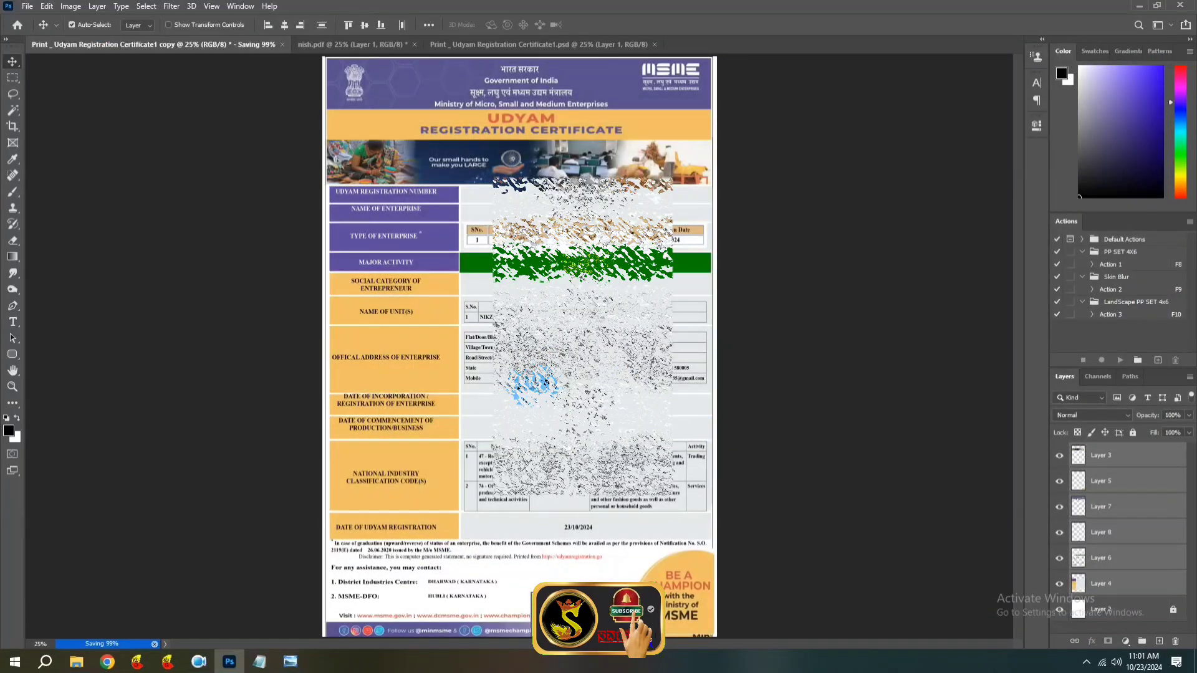